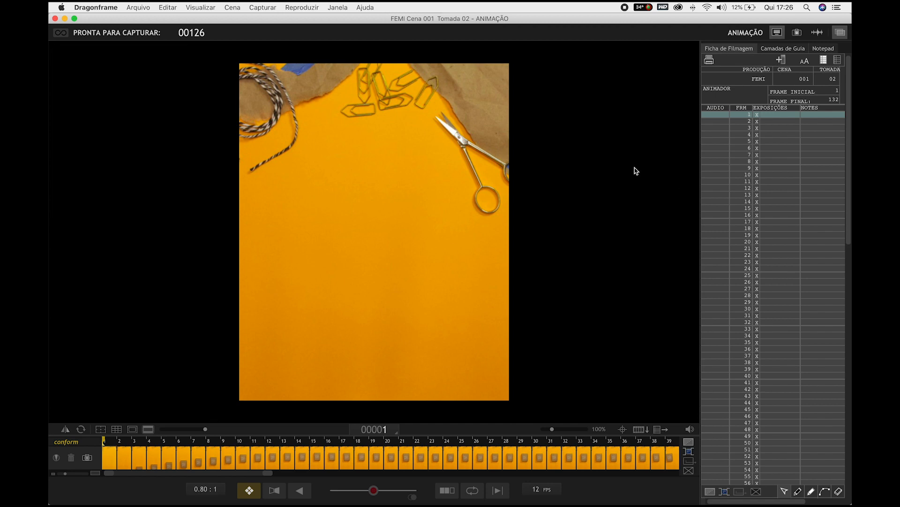
Play back the animation with the 0.80 : 1 mask and go to frame 21
key(0)
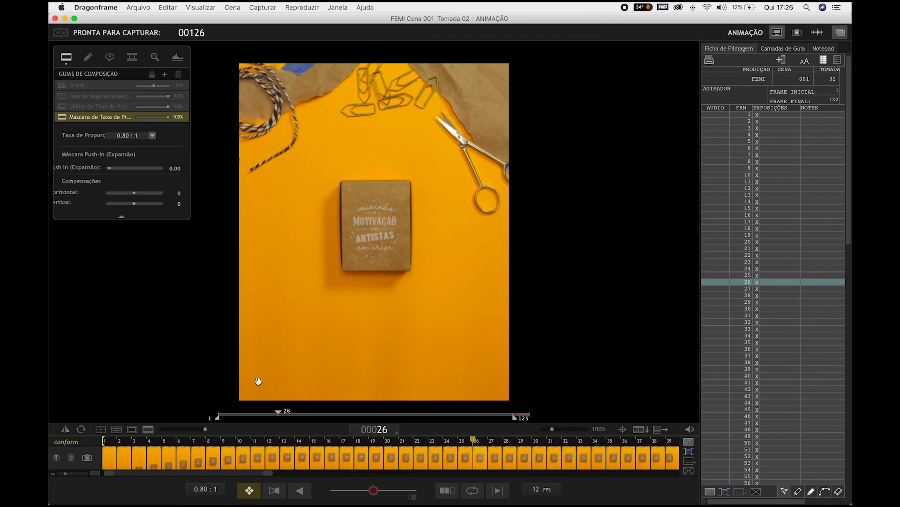
key(0)
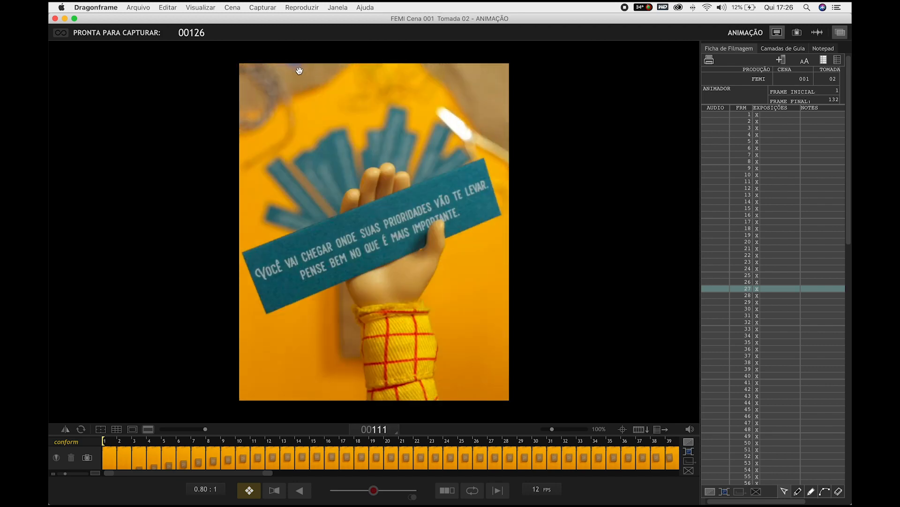
key(space)
click(803, 327)
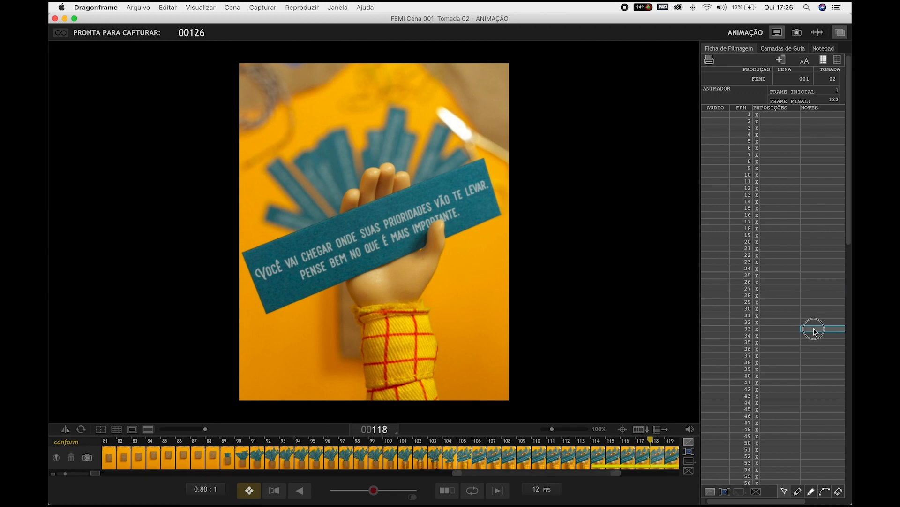
click(766, 246)
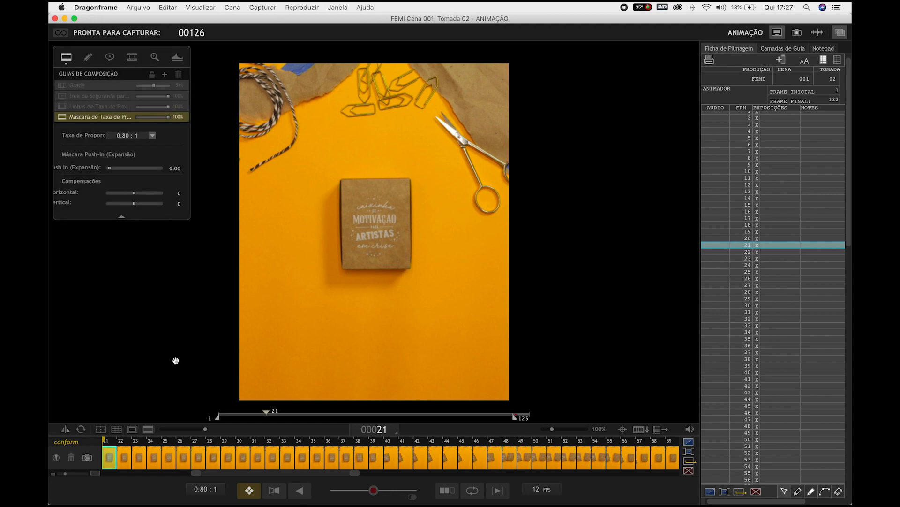
Make the aspect ratio mask semi-transparent at 59% opacity and change its ratio to 16:9
drag(205, 428, 151, 434)
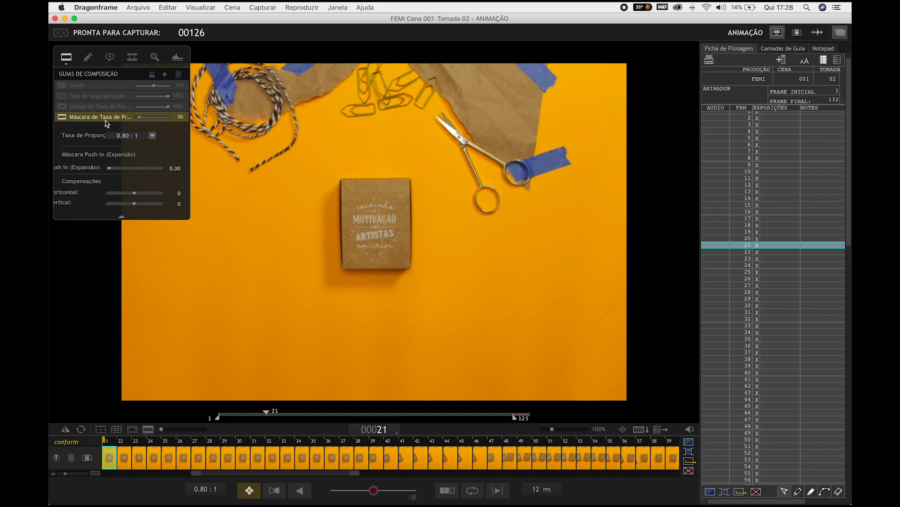
mouse_move(143, 117)
mouse_down()
mouse_move(162, 121)
mouse_move(146, 123)
mouse_move(156, 125)
mouse_up()
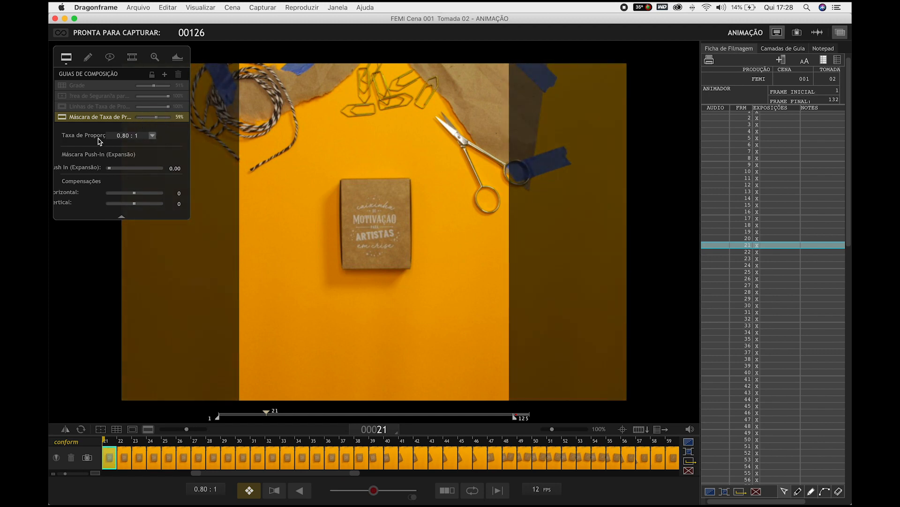
click(152, 136)
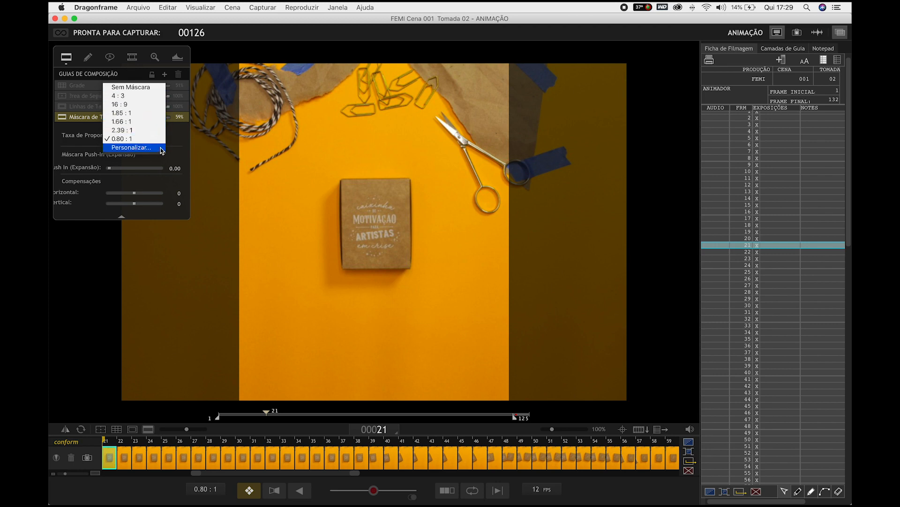
click(122, 106)
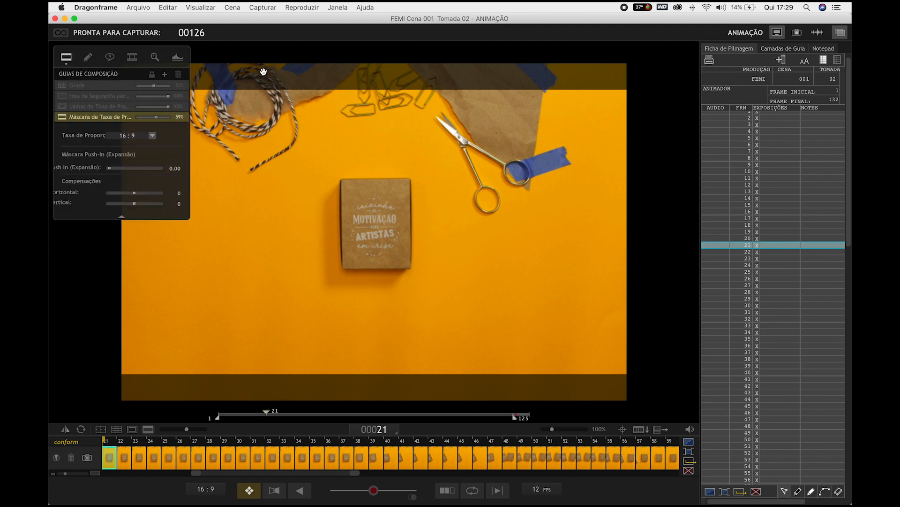
Try lower opacities for the 16:9 mask and raise it to 100%
drag(154, 116, 154, 117)
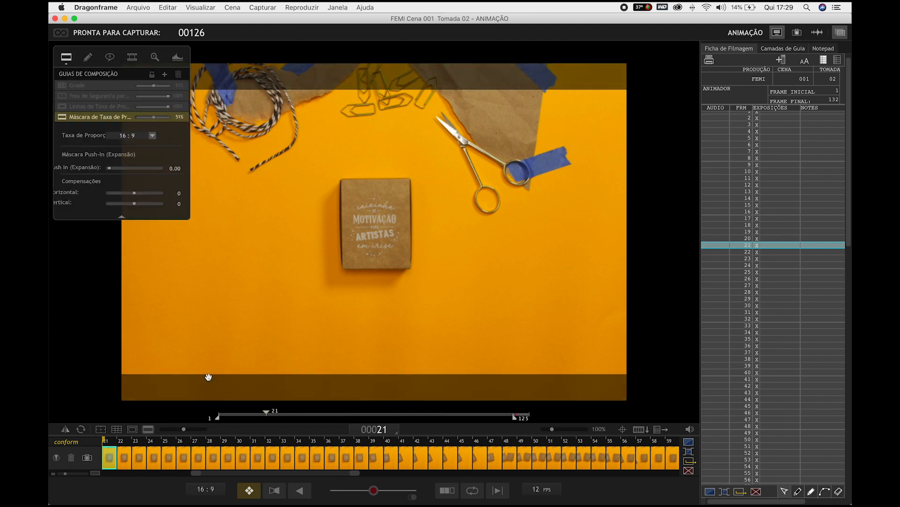
drag(184, 431, 189, 429)
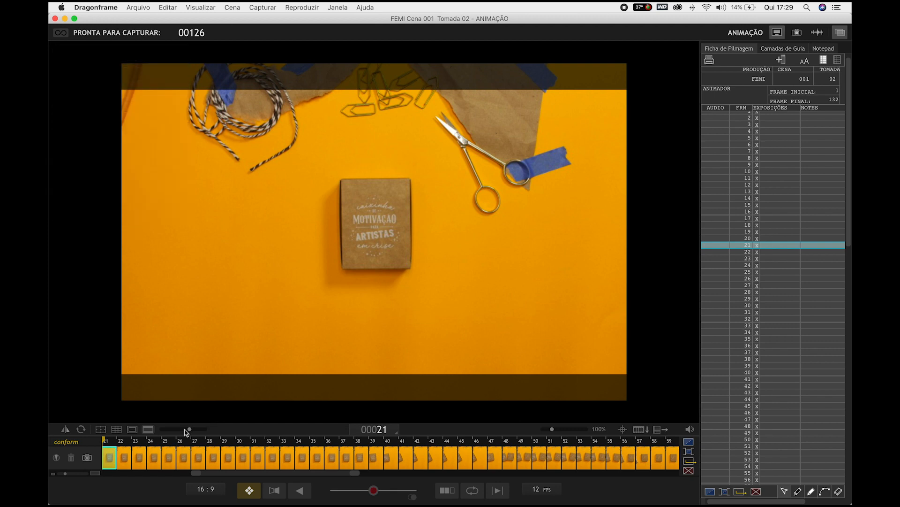
mouse_move(183, 432)
mouse_down()
mouse_move(171, 429)
mouse_move(201, 429)
mouse_move(177, 431)
mouse_move(184, 434)
mouse_up()
mouse_move(193, 434)
mouse_down()
mouse_move(207, 433)
mouse_move(183, 435)
mouse_move(211, 434)
mouse_up()
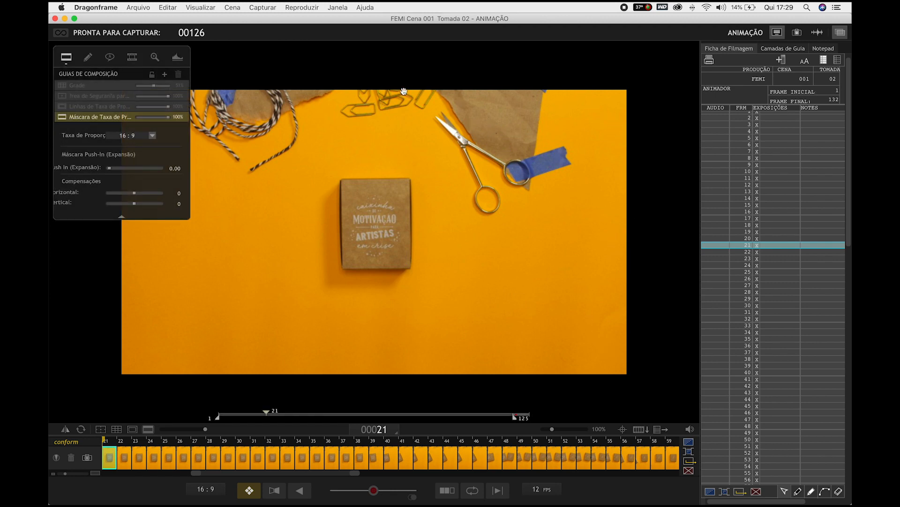
Play the animation through the opaque 16:9 mask and replay it from the first frame
key(space)
drag(432, 158, 468, 159)
key(space)
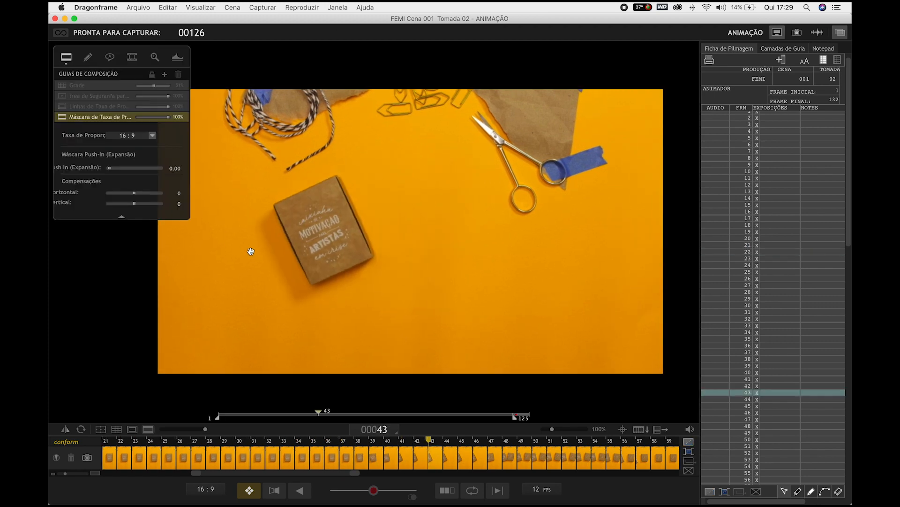
key(space)
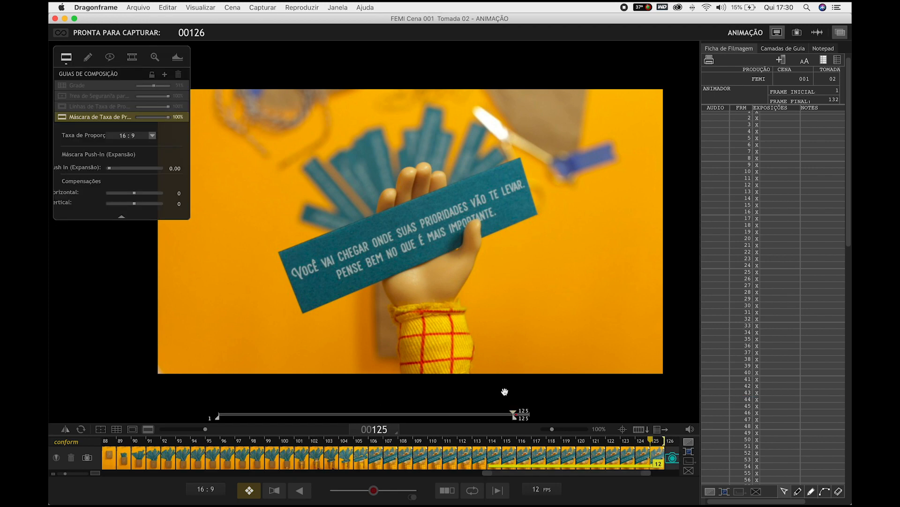
scroll(778, 150, up, 1)
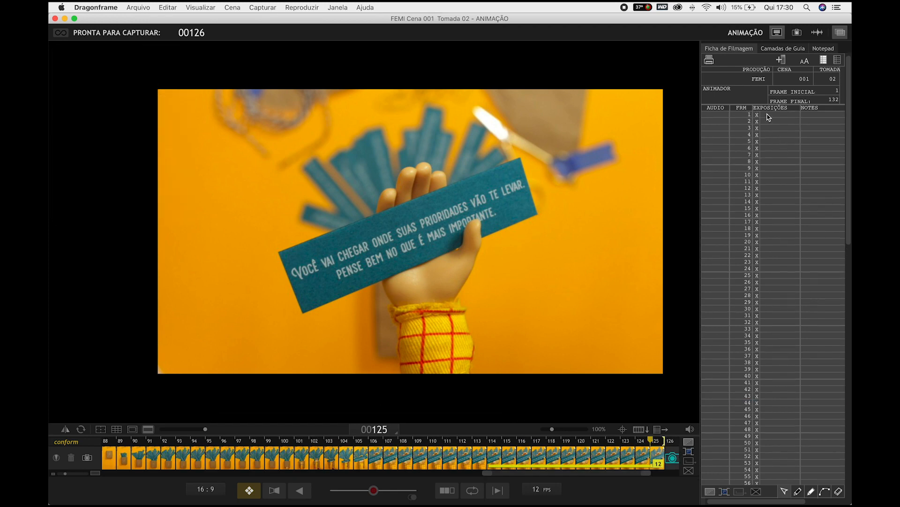
click(768, 115)
key(space)
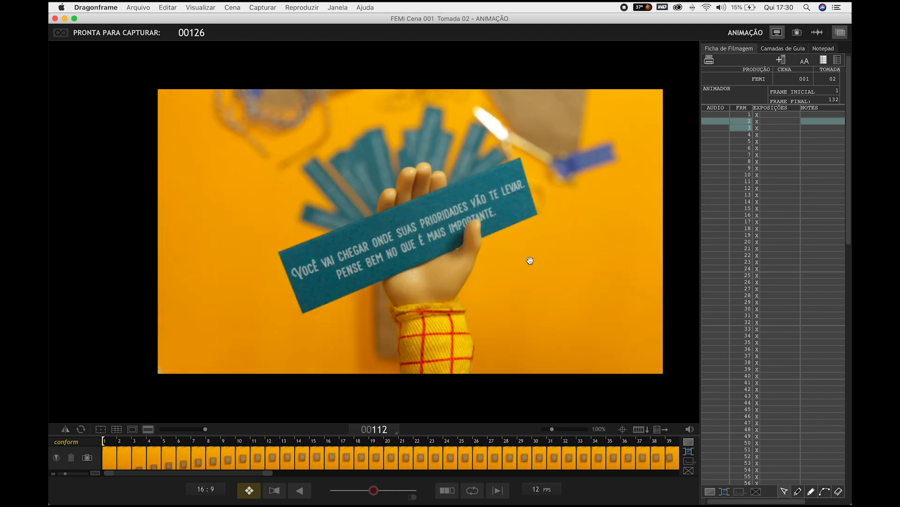
key(space)
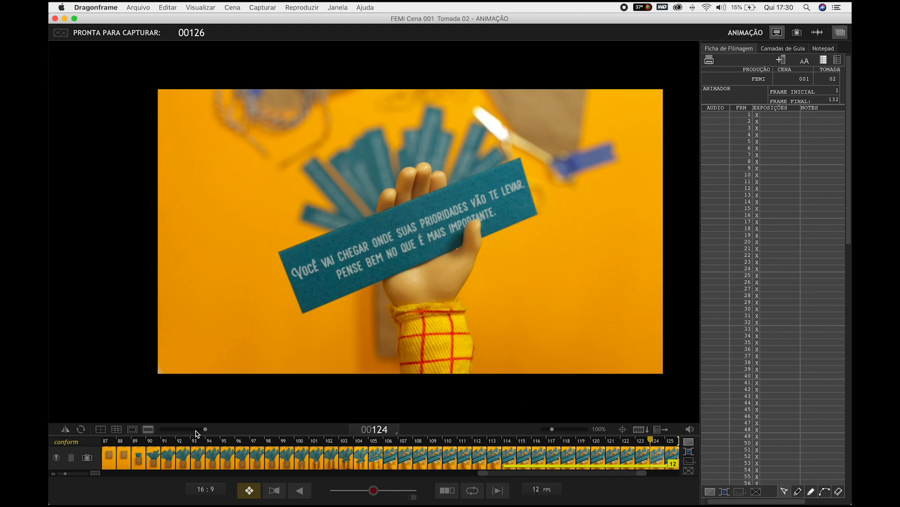
Lower the mask opacity to 65% and outline the 16:9 area with a thin red rectangle on the drawing layer
mouse_move(196, 429)
mouse_down()
mouse_move(173, 428)
mouse_move(200, 430)
mouse_move(189, 432)
mouse_up()
mouse_move(284, 89)
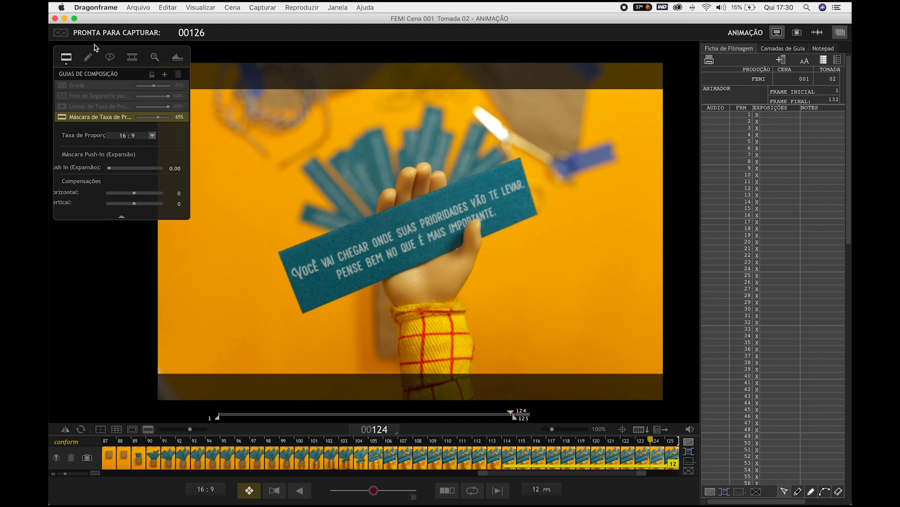
click(89, 60)
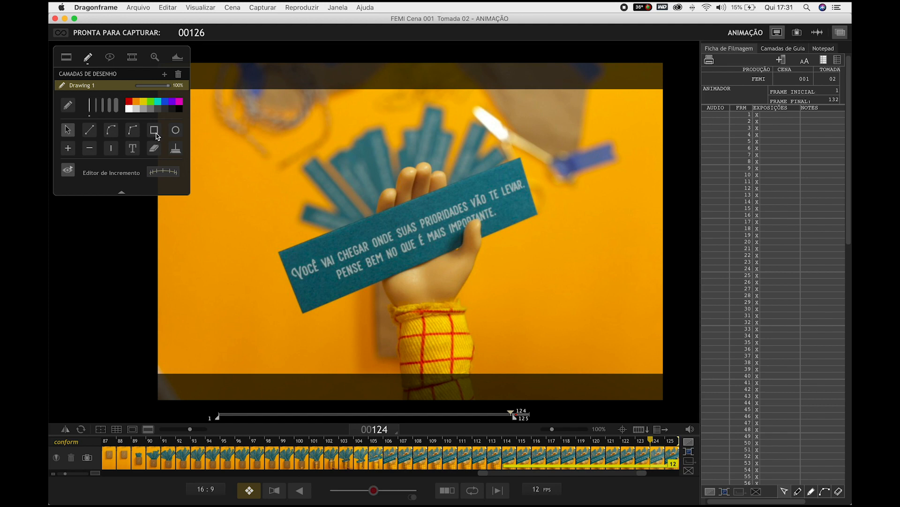
click(156, 135)
click(96, 110)
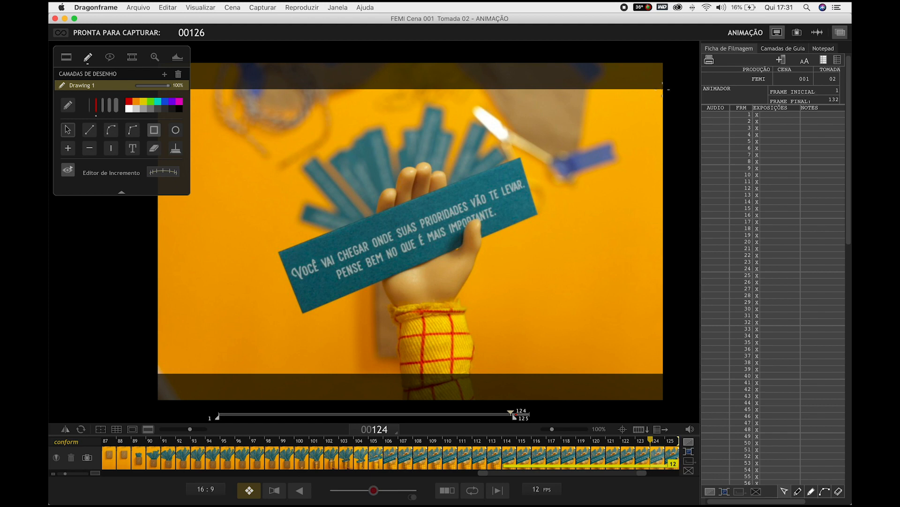
drag(663, 89, 159, 373)
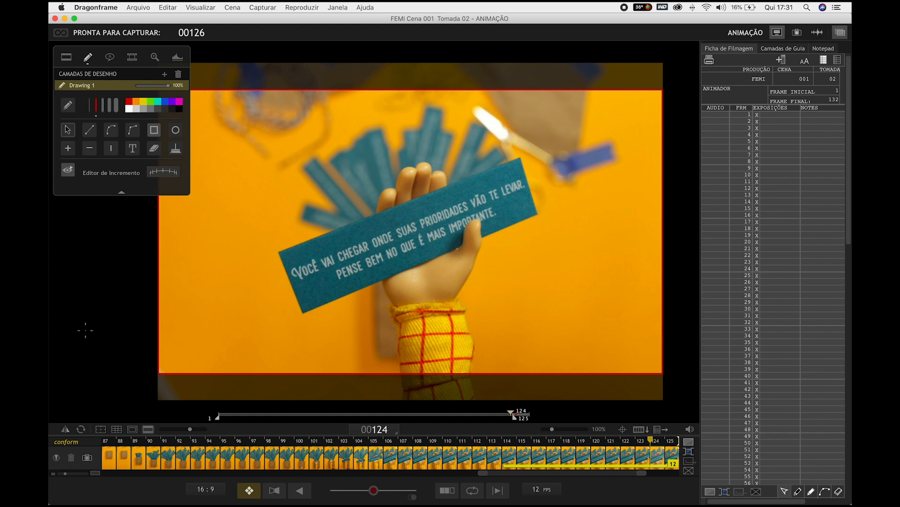
Rename the drawing layer as 16:9 and set the aspect ratio mask's opacity to 58%
mouse_move(200, 429)
mouse_down()
mouse_move(206, 430)
mouse_move(151, 429)
mouse_move(194, 428)
mouse_move(161, 429)
mouse_move(182, 428)
mouse_up()
double_click(85, 87)
text(16:9)
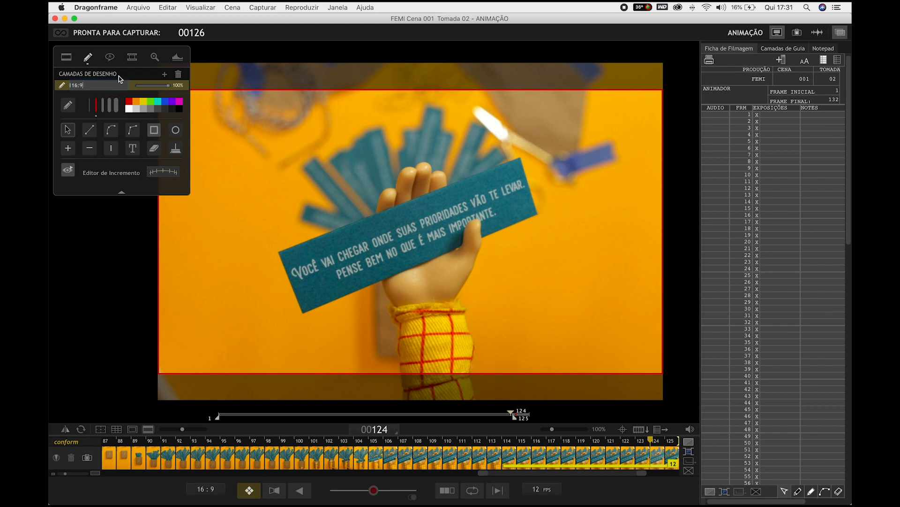
key(Return)
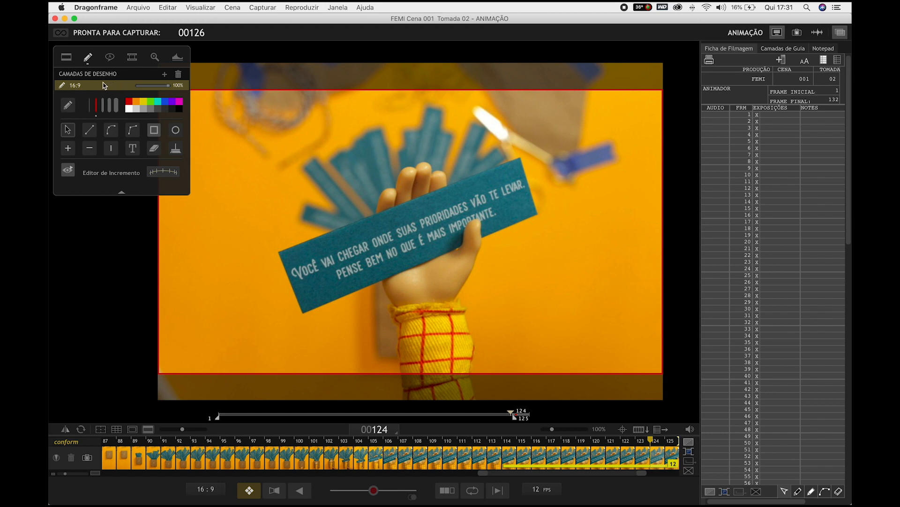
mouse_move(185, 429)
mouse_down()
mouse_move(202, 430)
mouse_move(162, 432)
mouse_move(205, 427)
mouse_move(161, 432)
mouse_move(205, 428)
mouse_move(187, 429)
mouse_up()
Give the mask a custom aspect ratio of 1.00 : 1 and raise its opacity to 100%
mouse_move(205, 101)
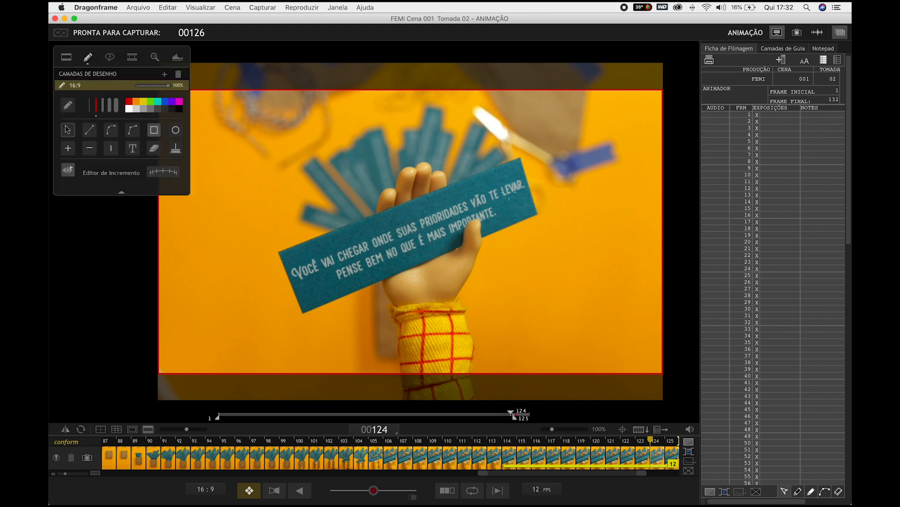
click(66, 57)
click(152, 135)
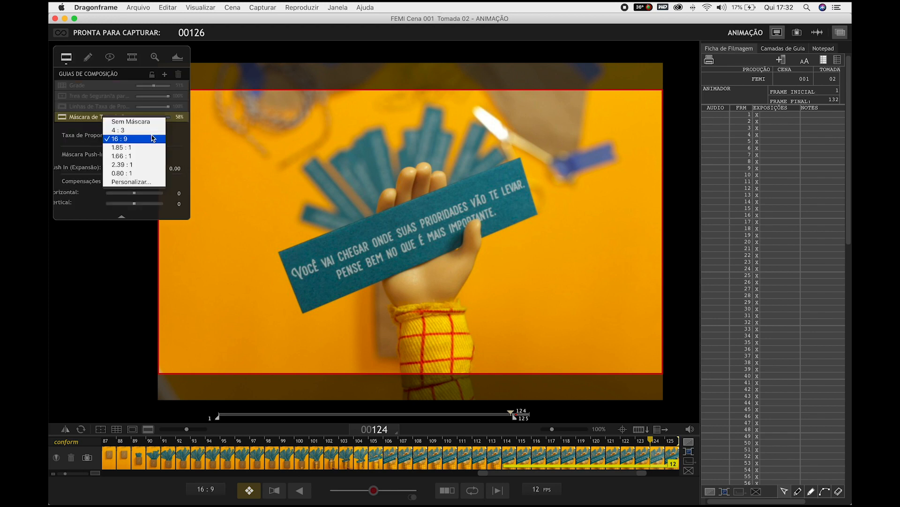
click(139, 184)
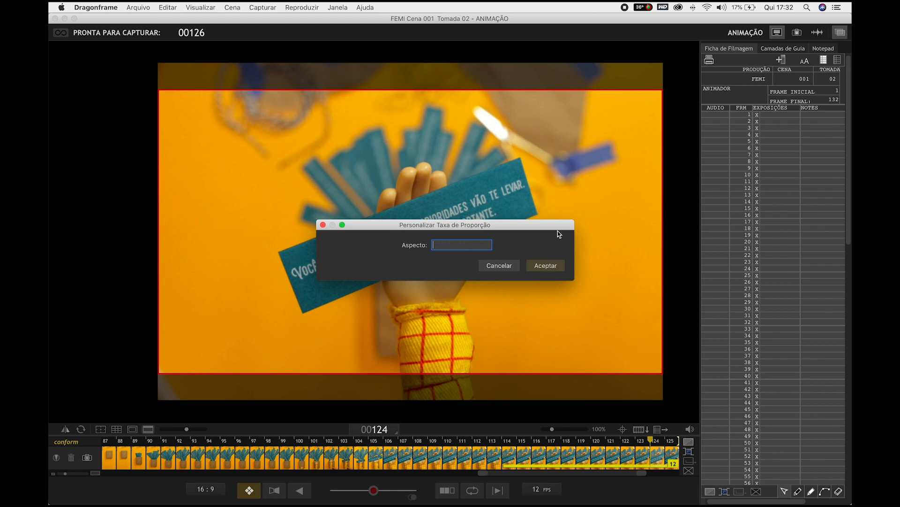
click(544, 265)
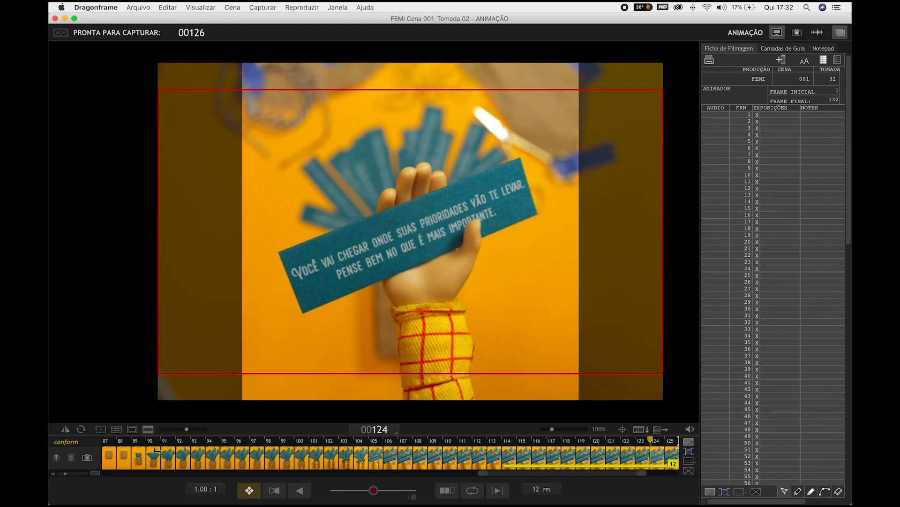
drag(186, 429, 227, 433)
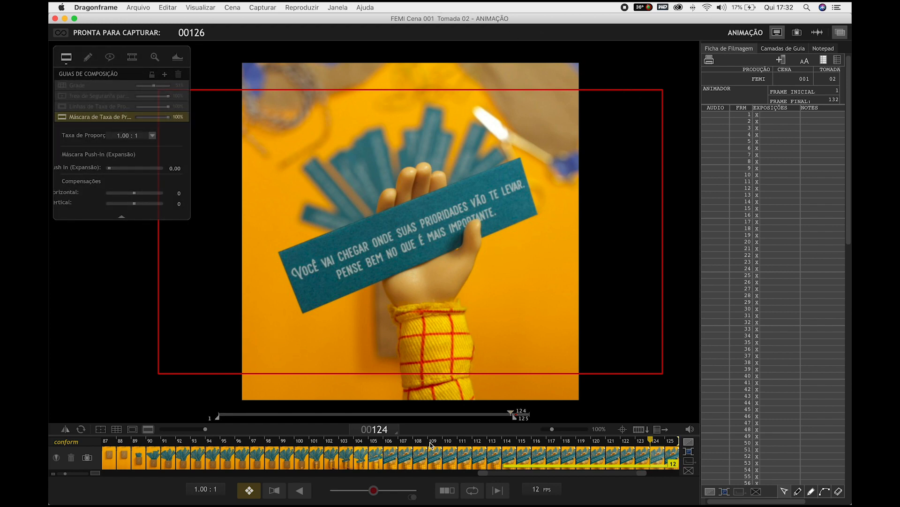
Play the animation from the first frame through the square mask and go to frame 17
click(779, 116)
key(0)
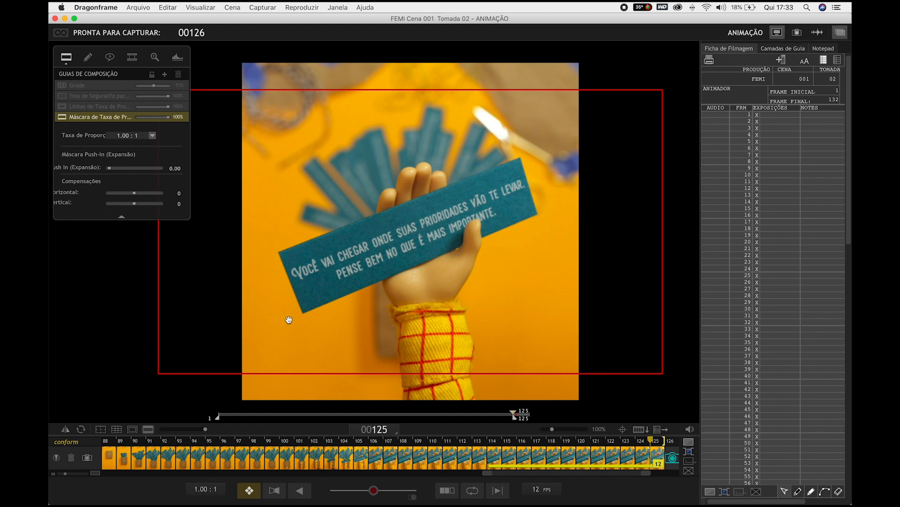
click(788, 196)
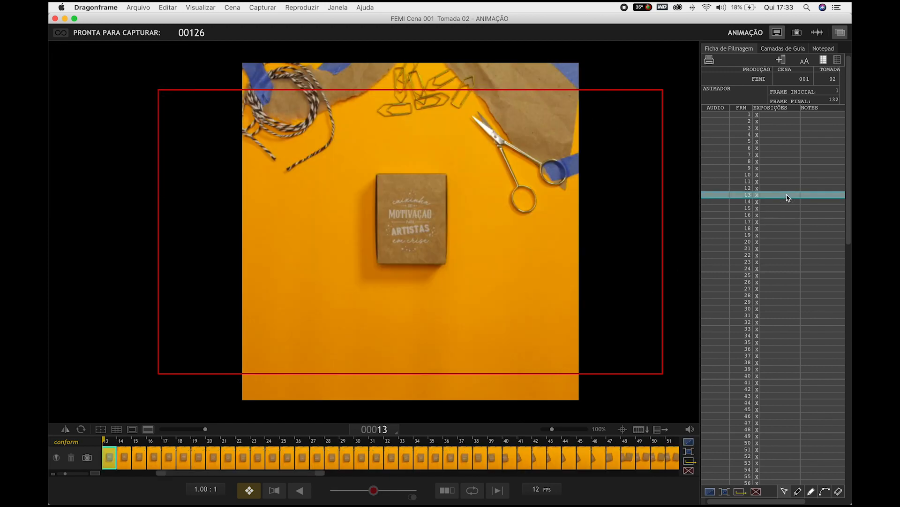
click(774, 221)
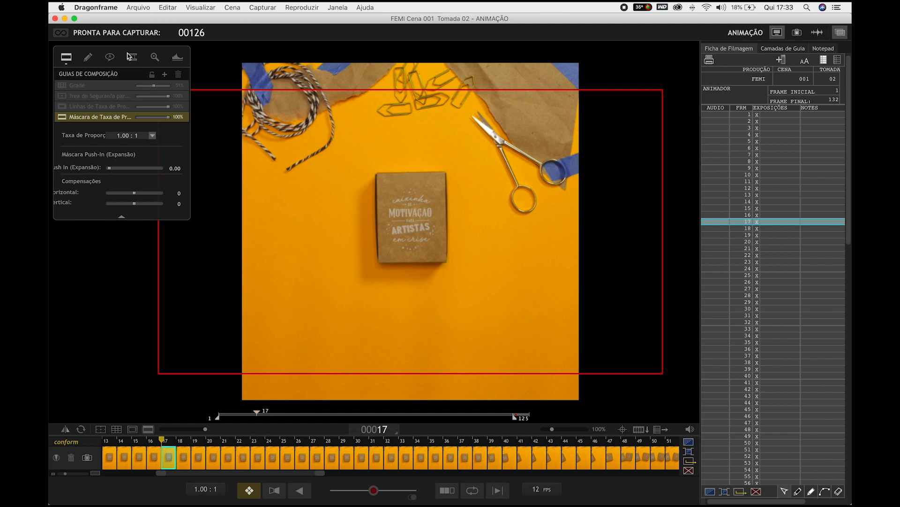
Draw a blue rectangle around the cardboard box on the 16:9 drawing layer and set the layer's opacity to 86%
click(89, 59)
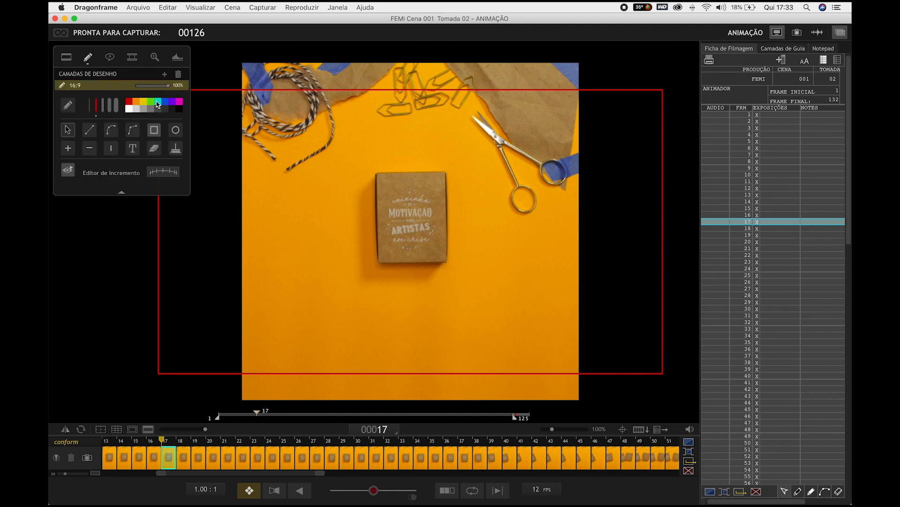
click(165, 102)
click(155, 135)
mouse_move(242, 62)
mouse_down()
mouse_move(276, 129)
mouse_move(358, 183)
mouse_move(579, 400)
mouse_up()
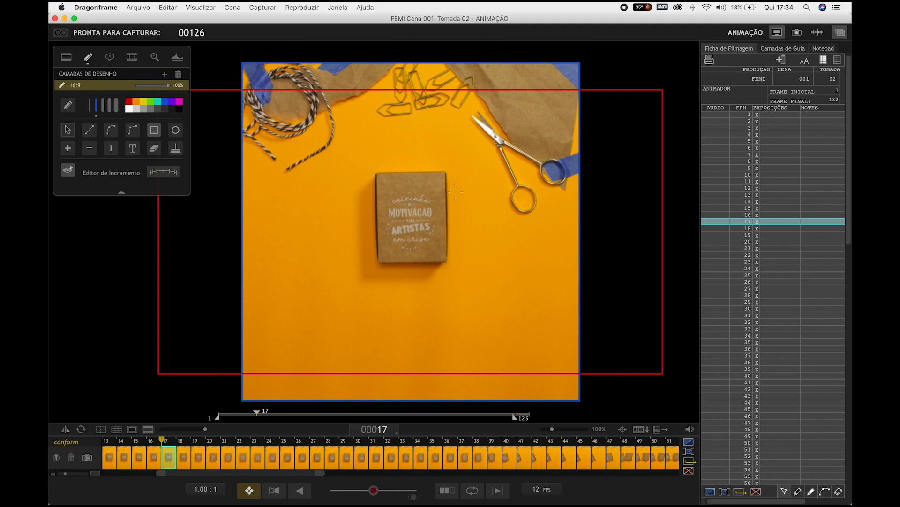
key(super+z)
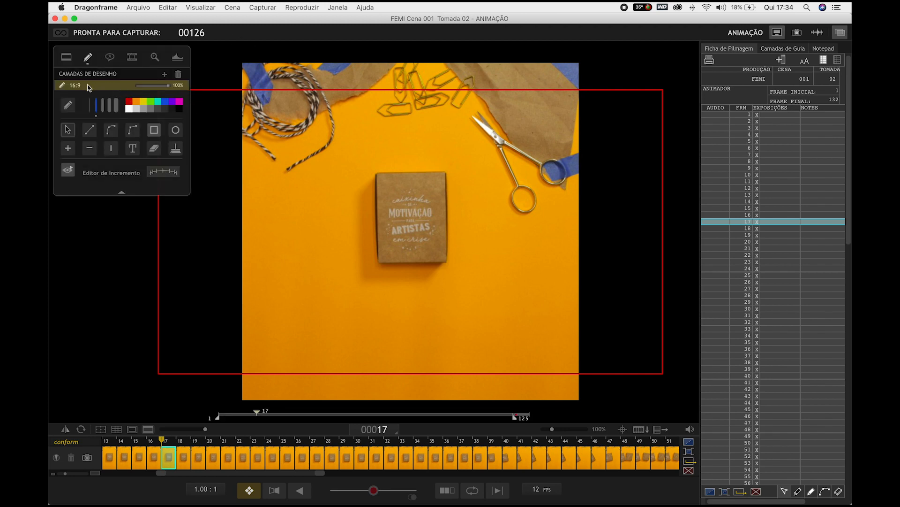
drag(249, 72, 503, 309)
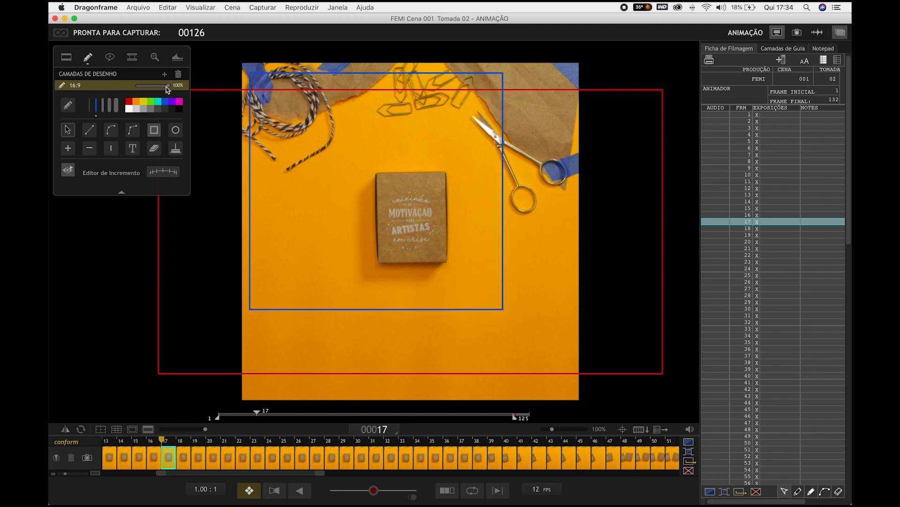
mouse_move(166, 86)
mouse_down()
mouse_move(135, 92)
mouse_move(176, 91)
mouse_move(140, 91)
mouse_move(177, 92)
mouse_move(161, 92)
mouse_up()
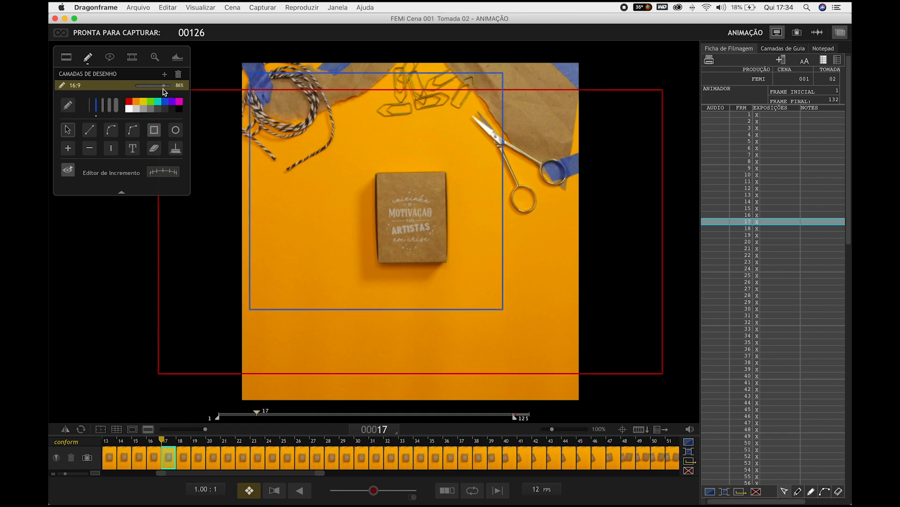
Undo the rectangle drawn on the 16:9 layer and outline the square mask with a blue rectangle on a new drawing layer
key(super+z)
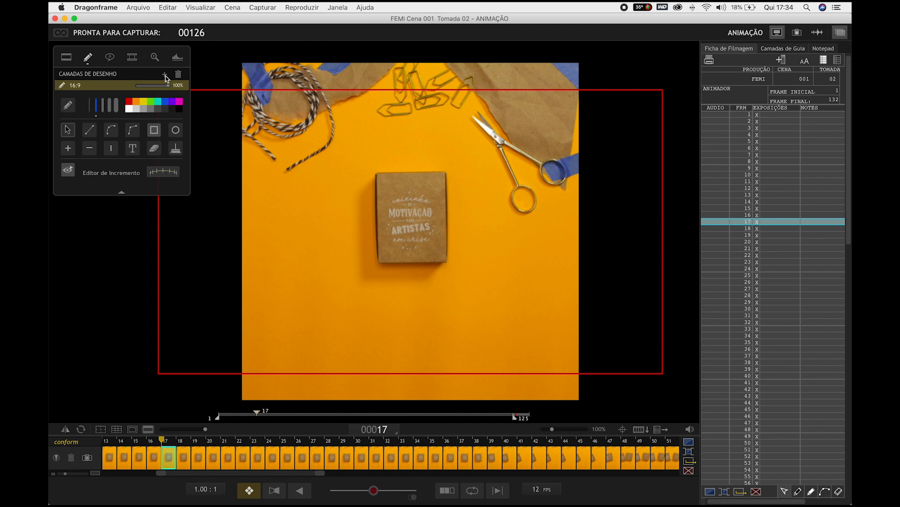
click(165, 74)
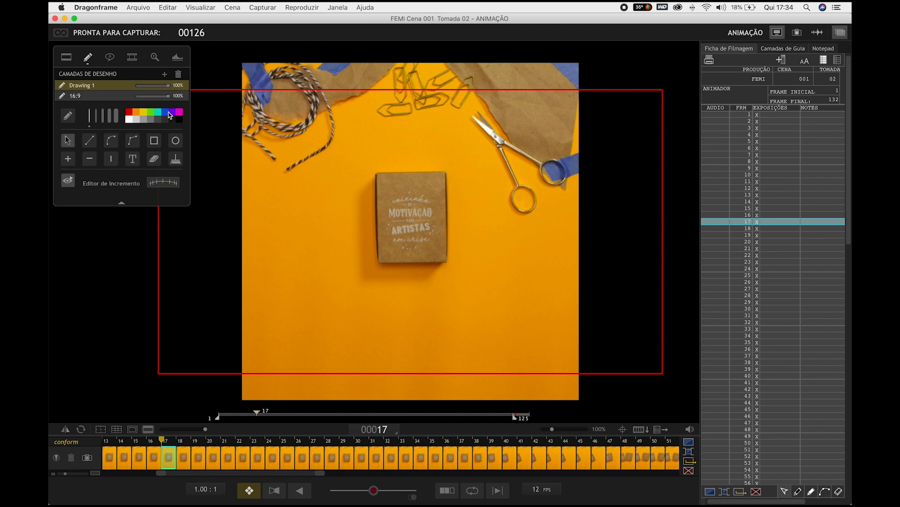
click(155, 141)
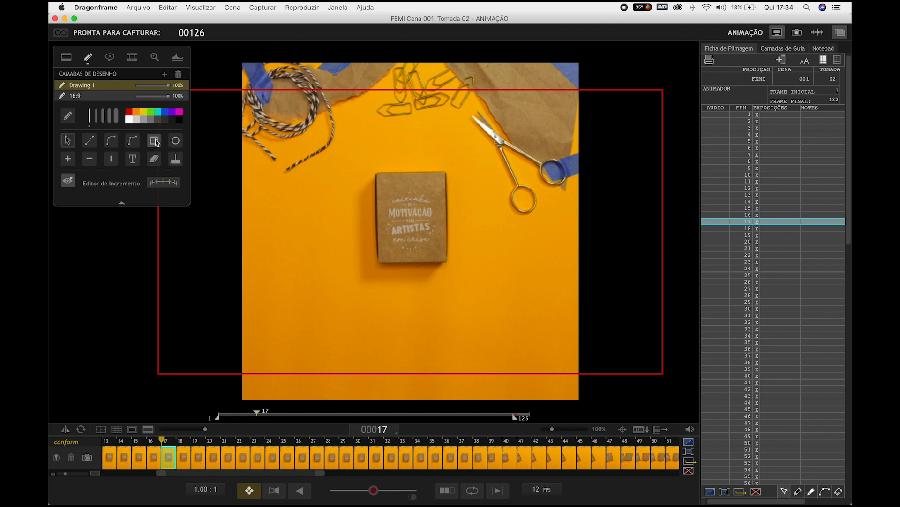
click(97, 118)
click(166, 112)
mouse_move(242, 63)
mouse_down()
mouse_move(582, 372)
mouse_move(581, 402)
mouse_move(578, 380)
mouse_up()
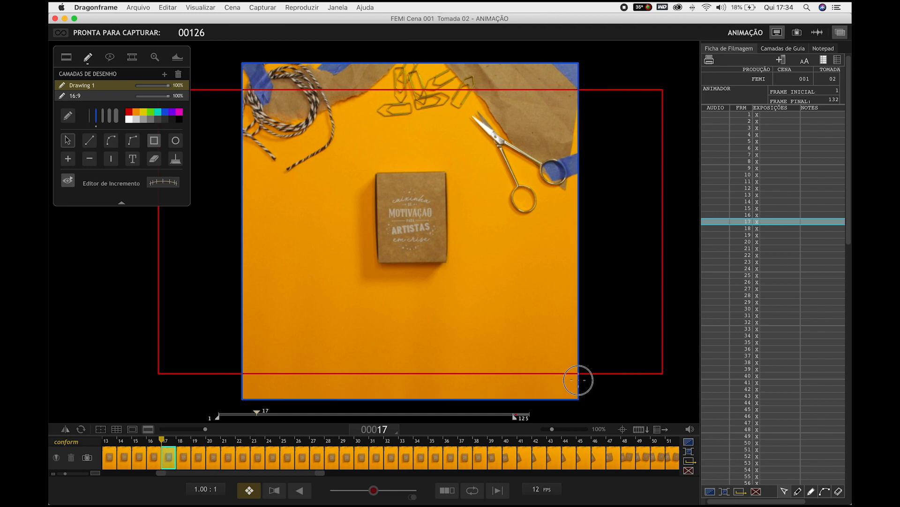
Rename the new drawing layer as QUADRADO and set its opacity back to 100%
double_click(72, 86)
text(QUADRADO)
key(Return)
mouse_move(168, 85)
mouse_down()
mouse_move(136, 97)
mouse_move(162, 96)
mouse_up()
click(149, 99)
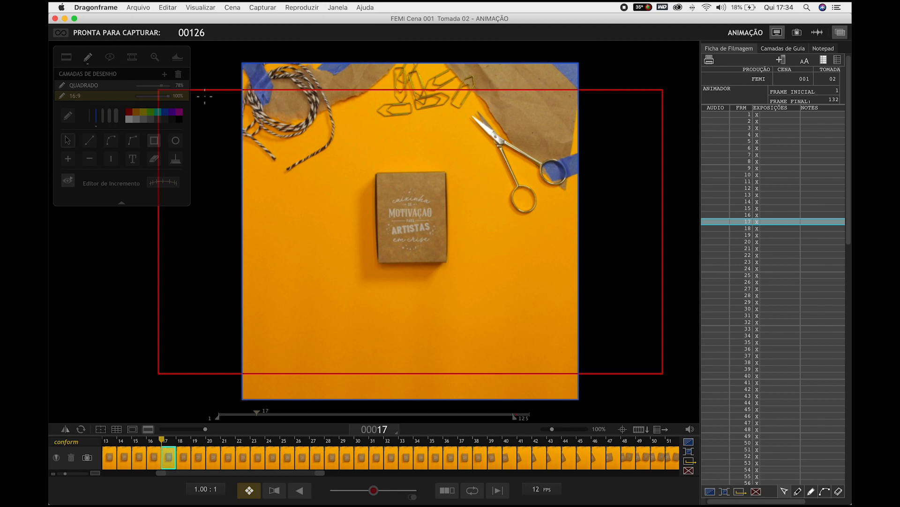
drag(161, 86, 205, 84)
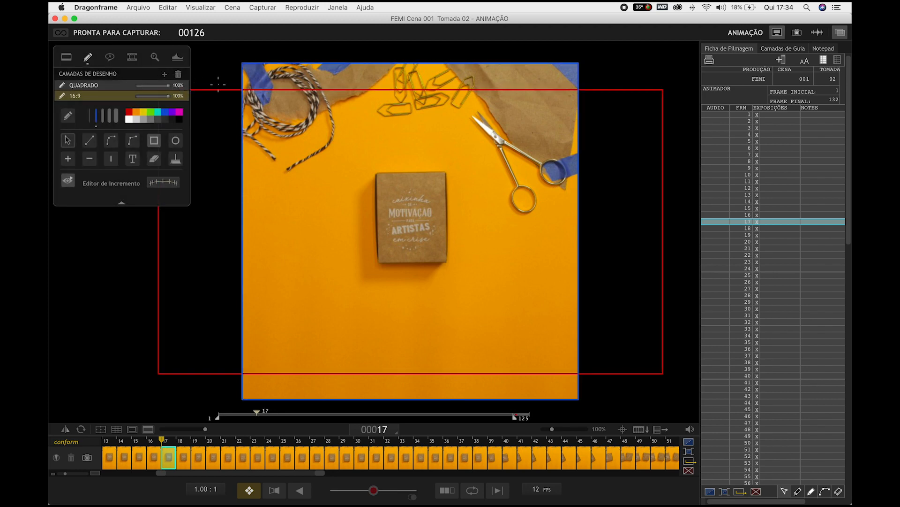
Give the aspect ratio mask a custom ratio of 4:5 and set its opacity to 100%
mouse_move(205, 429)
mouse_down()
mouse_move(156, 429)
mouse_move(209, 432)
mouse_move(185, 428)
mouse_up()
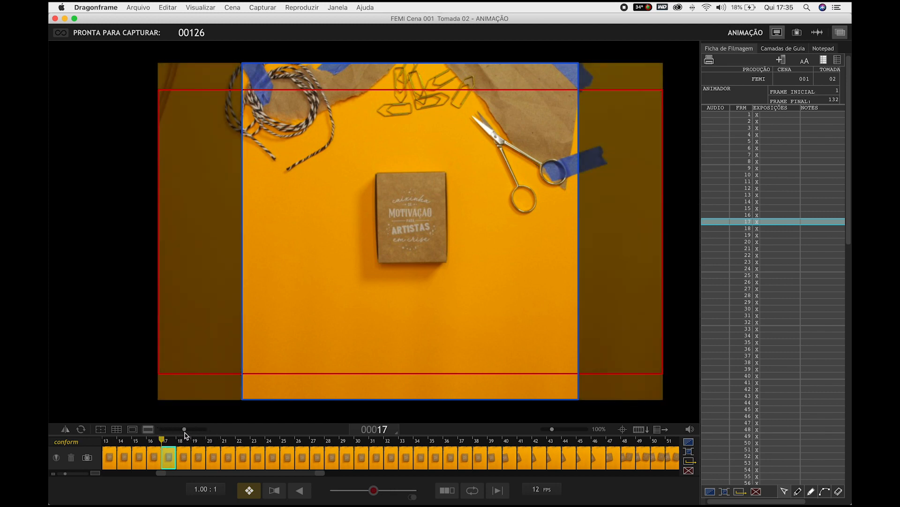
mouse_move(233, 125)
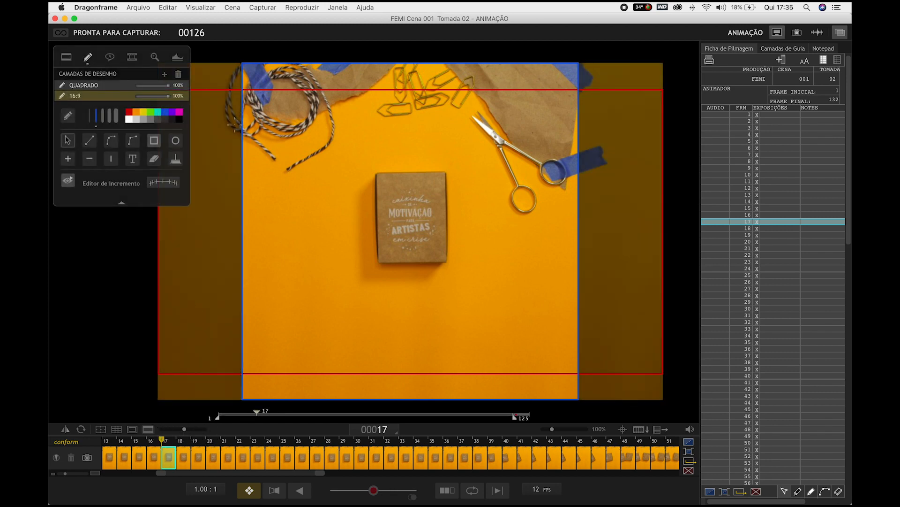
click(69, 62)
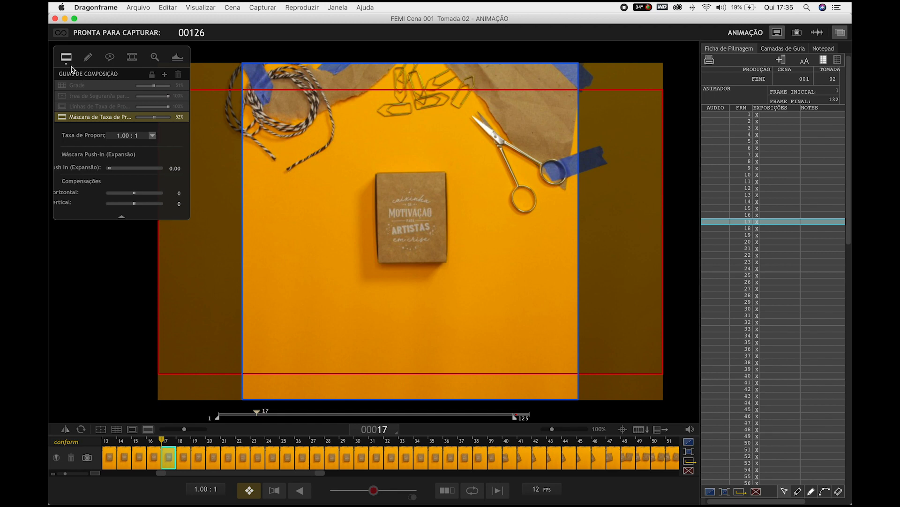
click(153, 136)
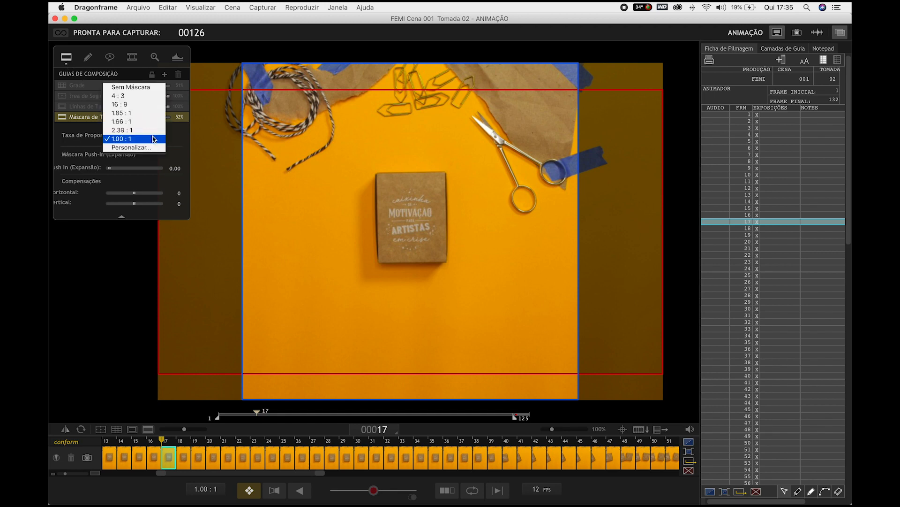
click(157, 145)
text(4:5)
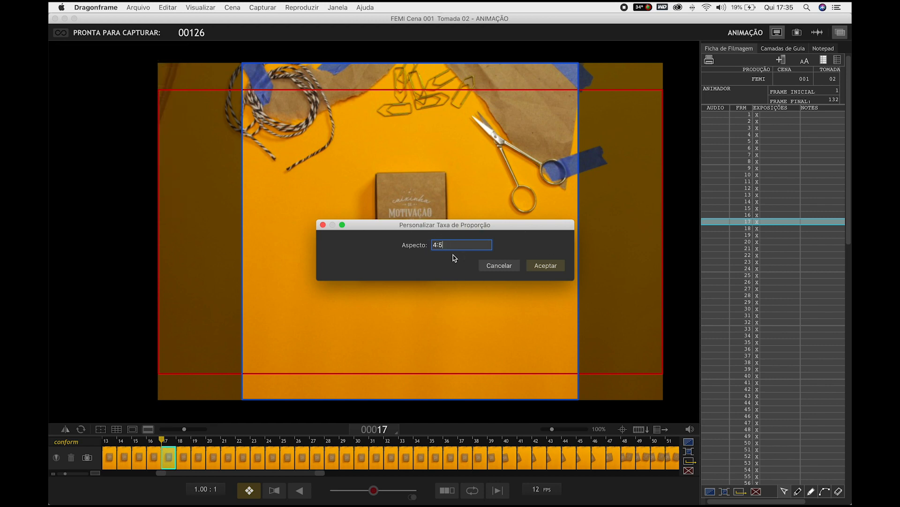
click(547, 268)
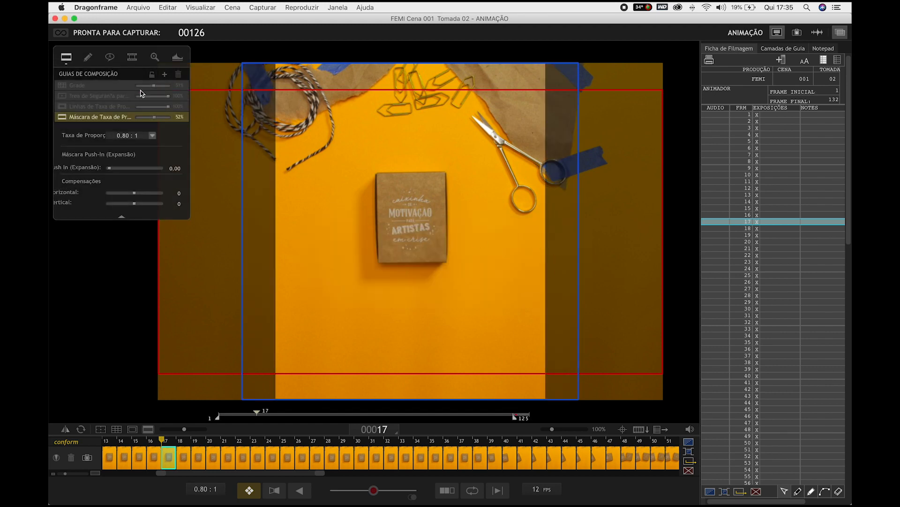
drag(185, 429, 211, 428)
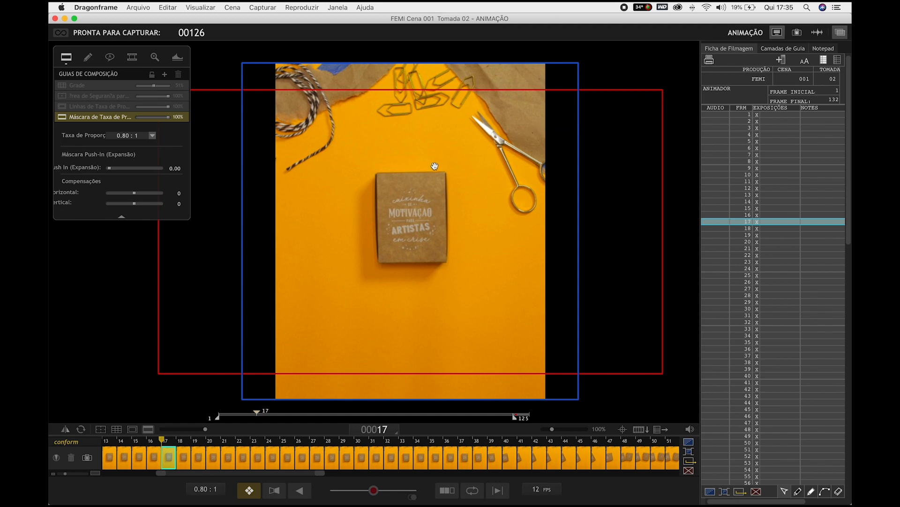
Outline the 4:5 frame with a magenta rectangle on a new drawing layer and name the layer FEED
click(87, 56)
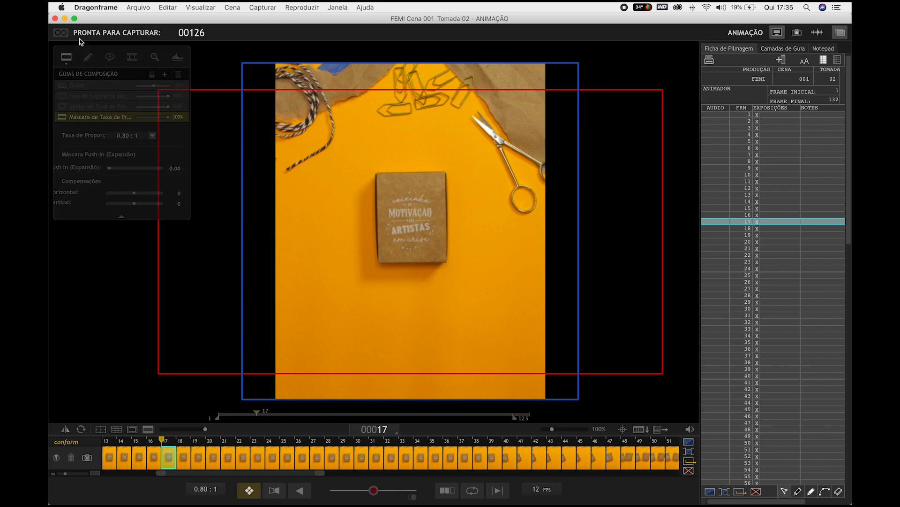
click(165, 76)
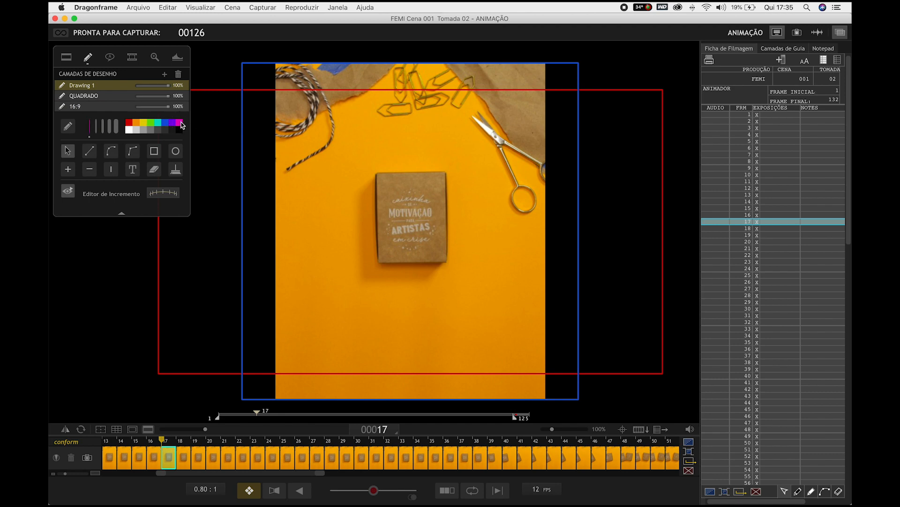
click(96, 128)
click(157, 151)
drag(275, 64, 545, 398)
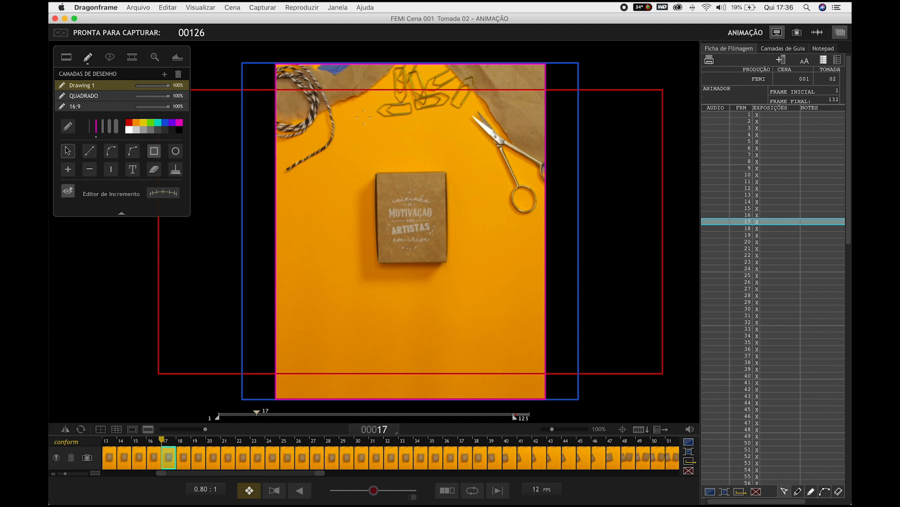
double_click(88, 85)
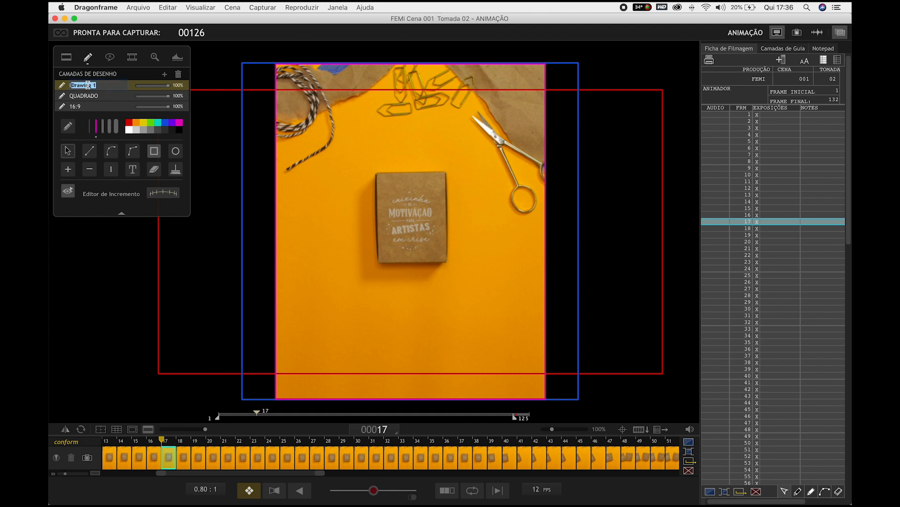
text(FEED)
key(Return)
click(385, 339)
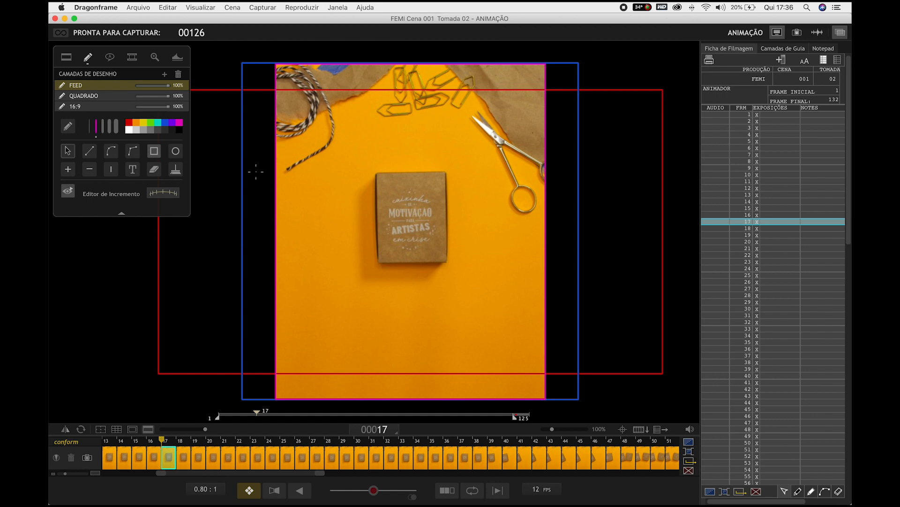
Give the aspect ratio mask a custom ratio of 9:16 and set its opacity to 100%
click(67, 61)
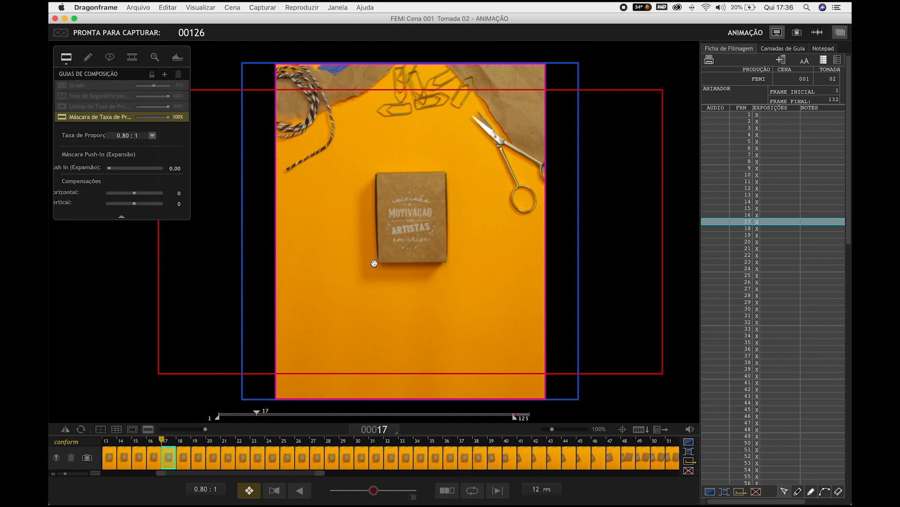
drag(179, 430, 161, 429)
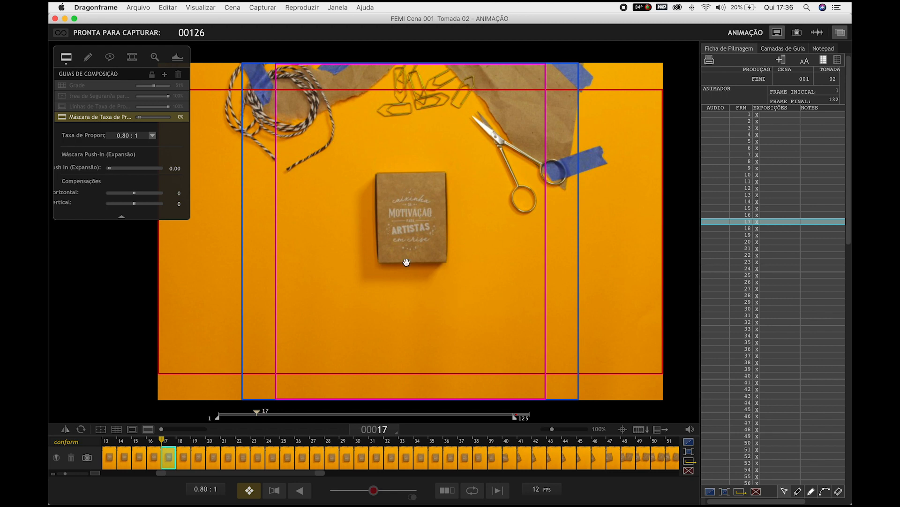
drag(150, 118, 163, 117)
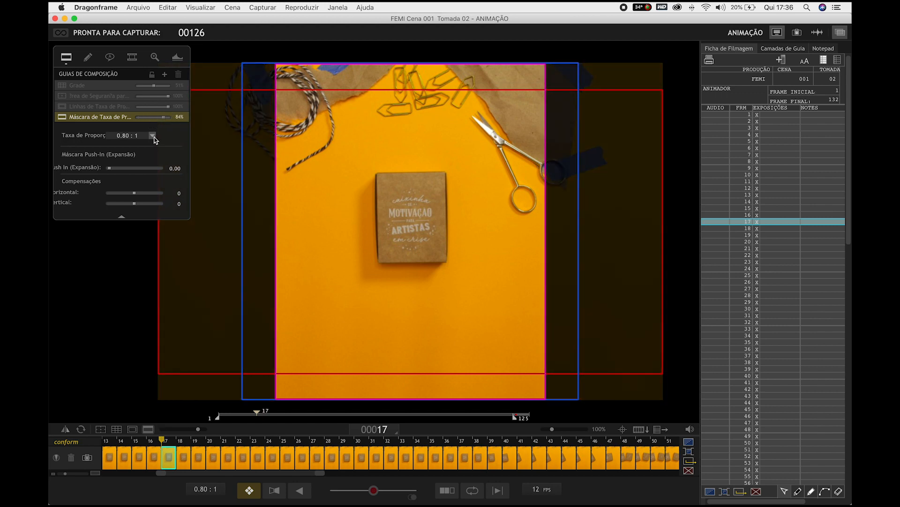
click(153, 137)
click(155, 147)
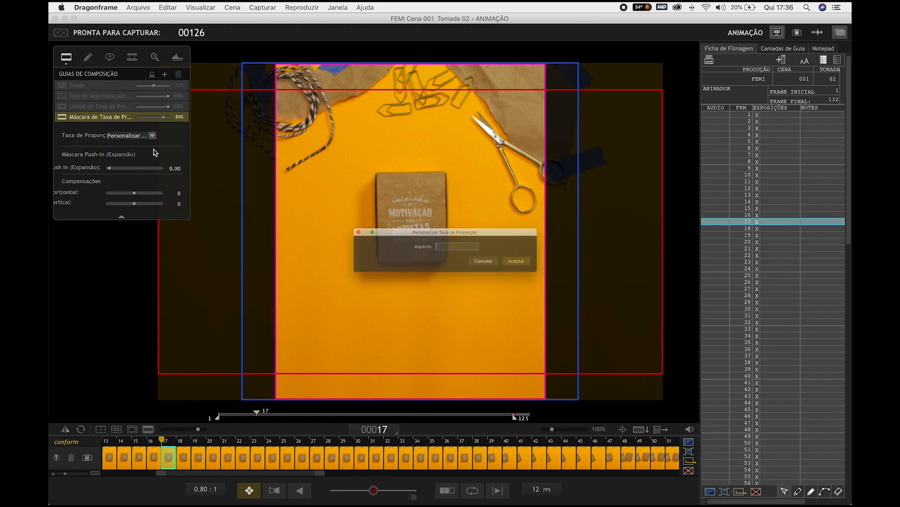
click(441, 243)
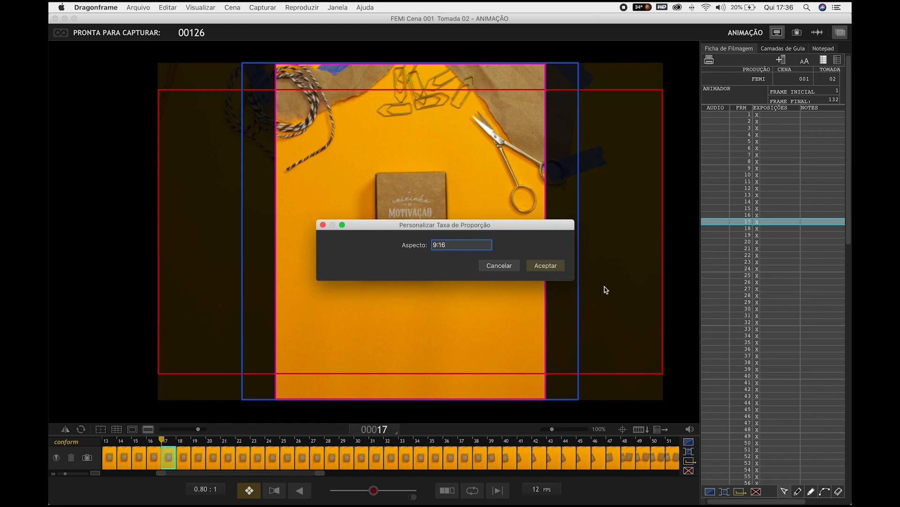
click(558, 265)
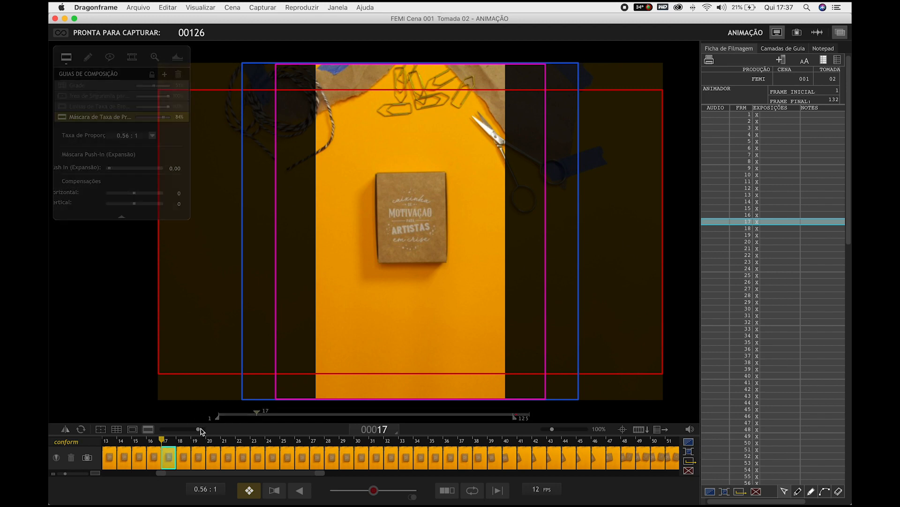
drag(199, 429, 208, 430)
Outline the 9:16 frame with a white rectangle on a new drawing layer and name the layer STORIES
mouse_move(149, 59)
click(88, 57)
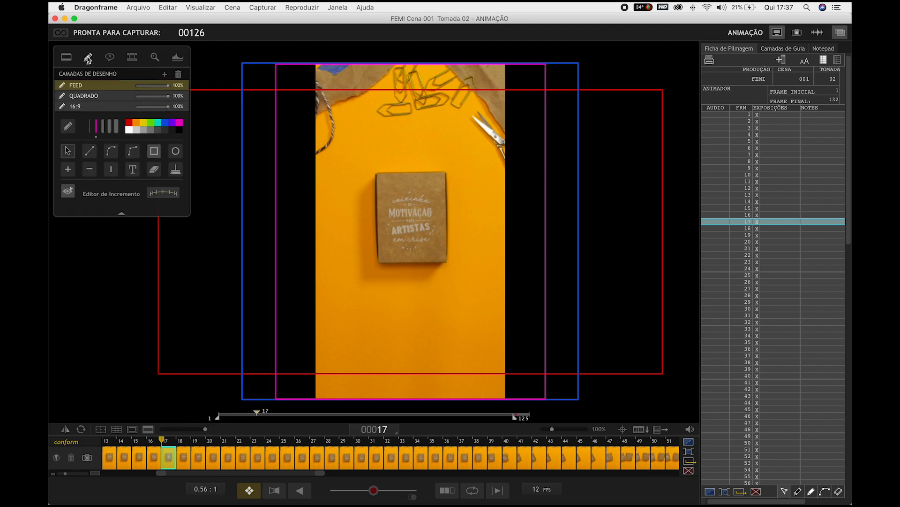
click(164, 75)
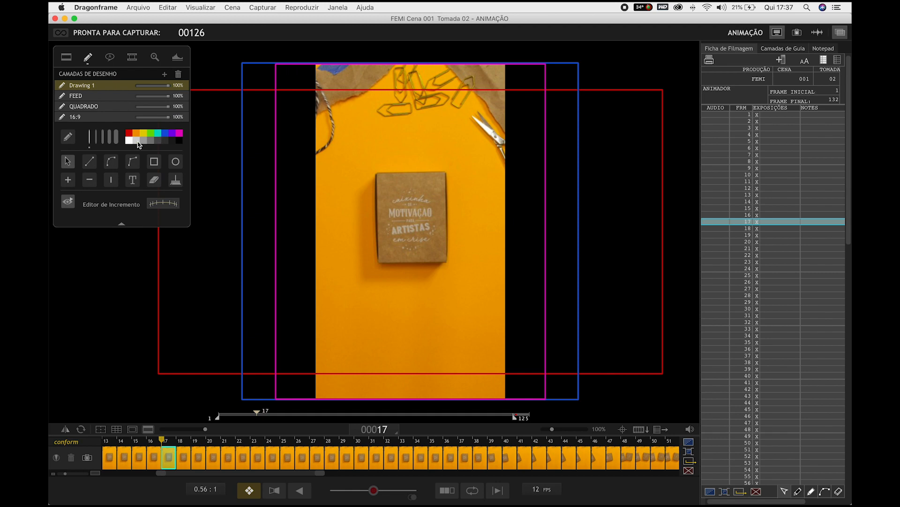
click(129, 142)
click(97, 141)
click(154, 162)
drag(315, 62, 505, 397)
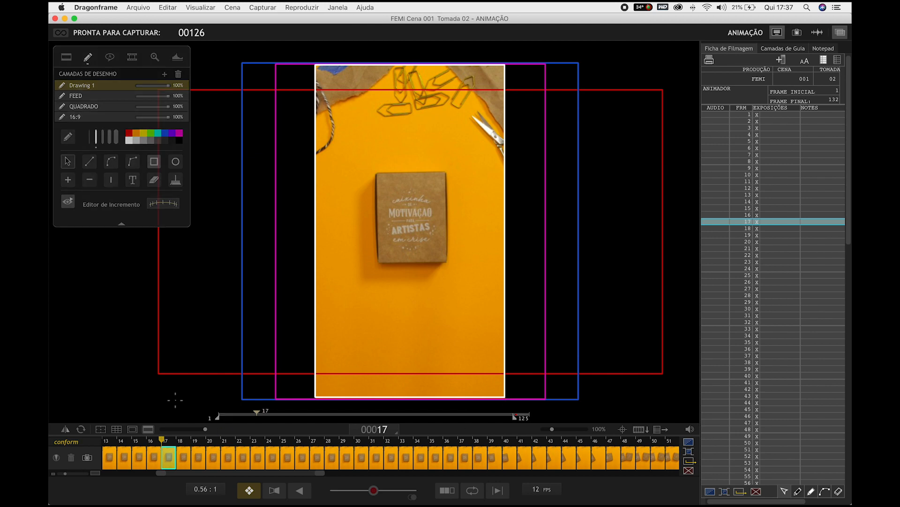
double_click(82, 86)
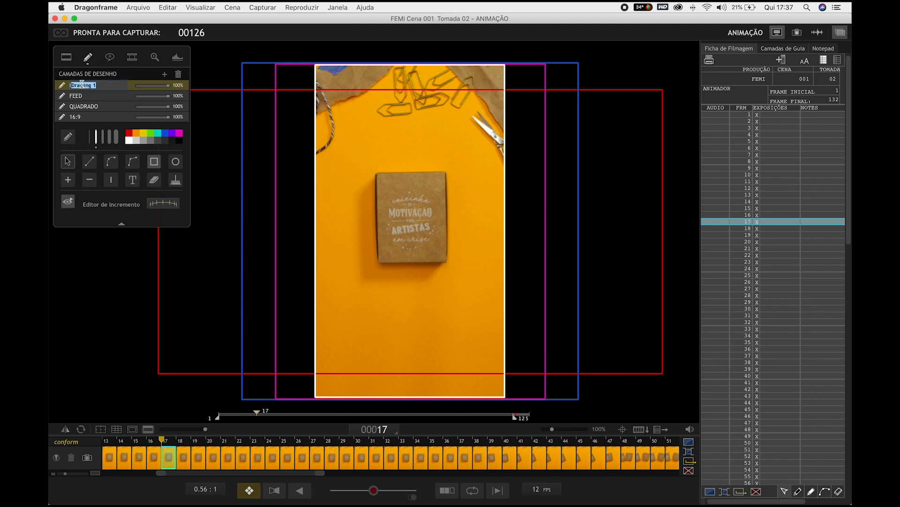
text(ISTORIES)
key(Return)
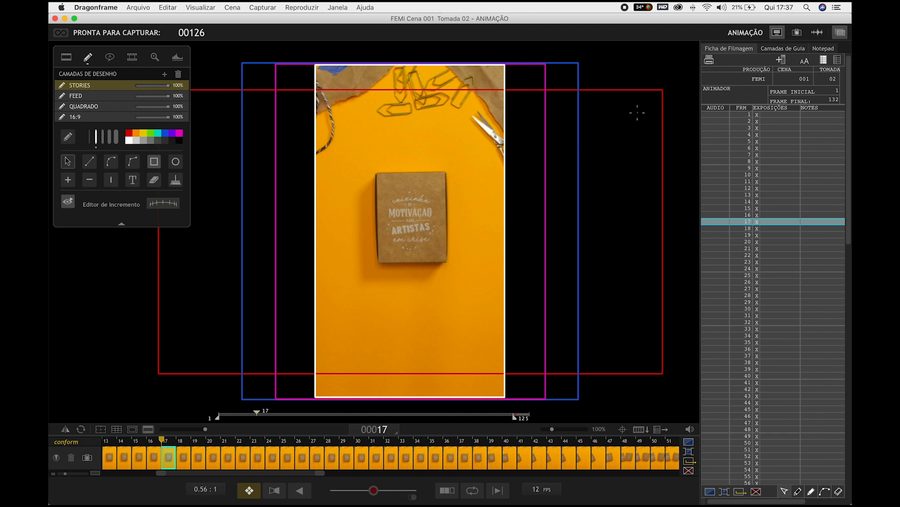
Switch the aspect ratio mask to the preset 16:9 ratio and set its opacity to 100%
mouse_move(176, 429)
mouse_down()
mouse_move(151, 432)
mouse_move(169, 434)
mouse_up()
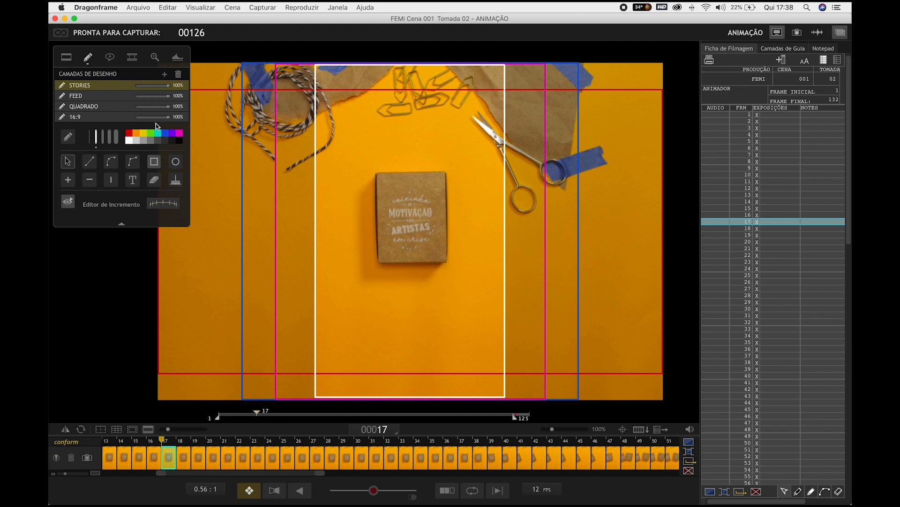
click(65, 58)
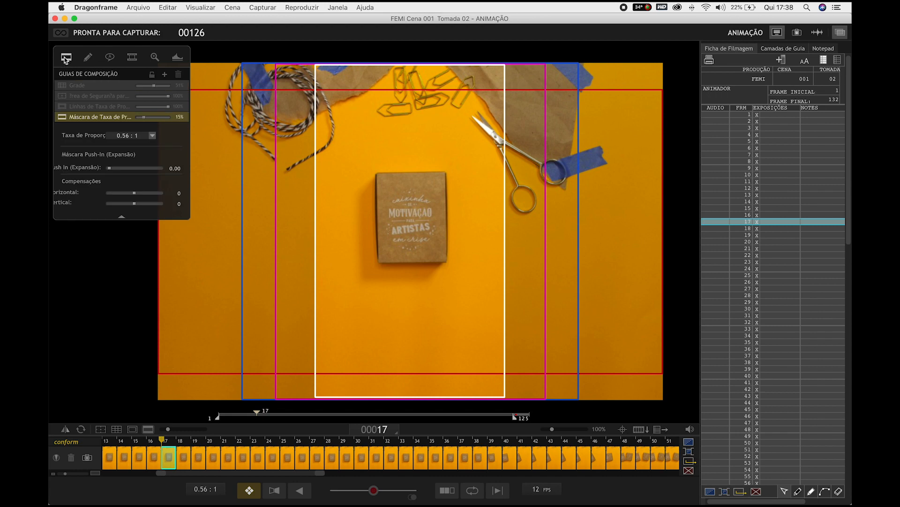
click(152, 136)
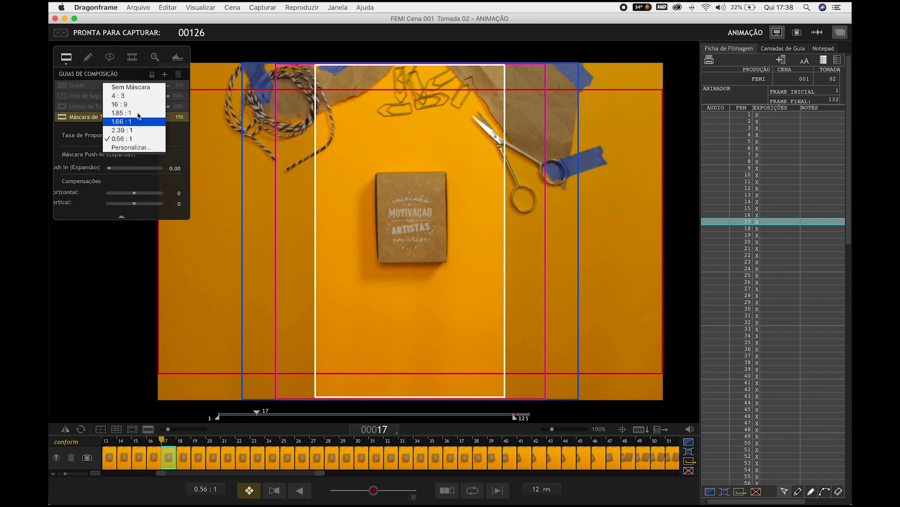
click(135, 122)
drag(168, 428, 217, 432)
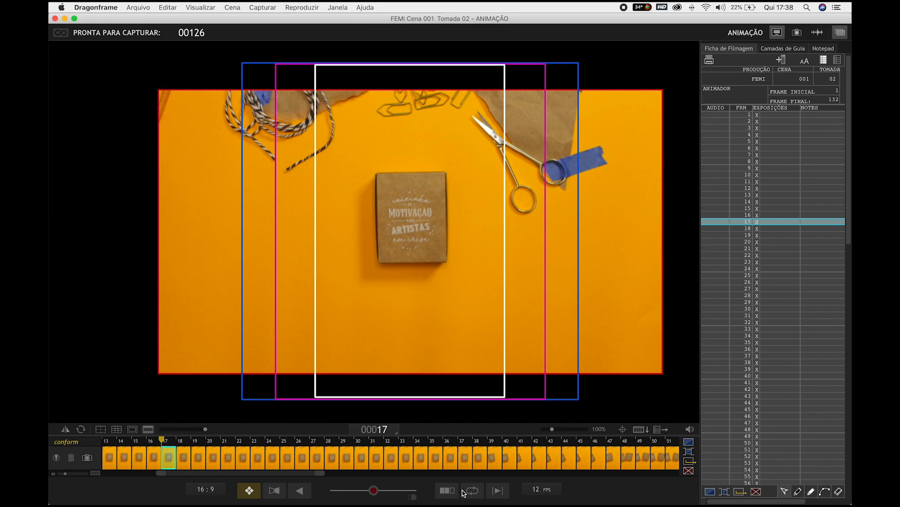
Play the animation through the 16:9 mask with all coloured frame outlines shown and go to frame 1
key(0)
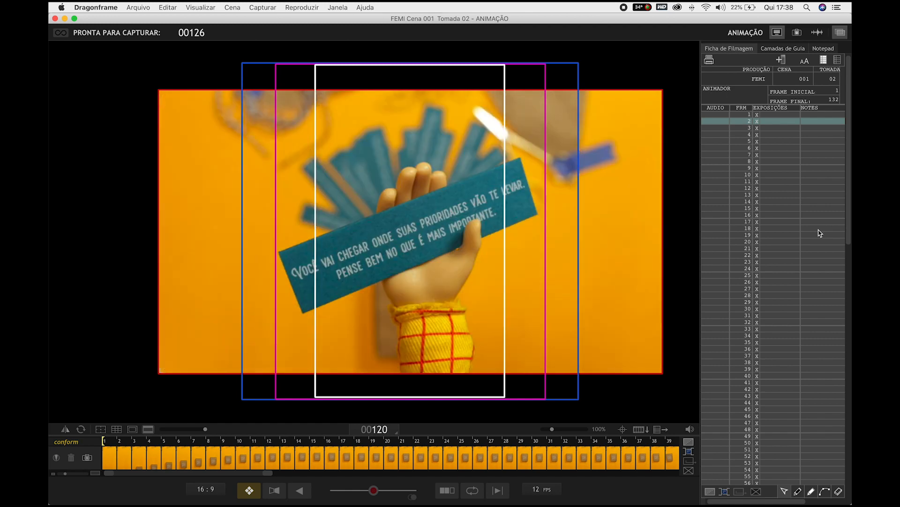
click(779, 115)
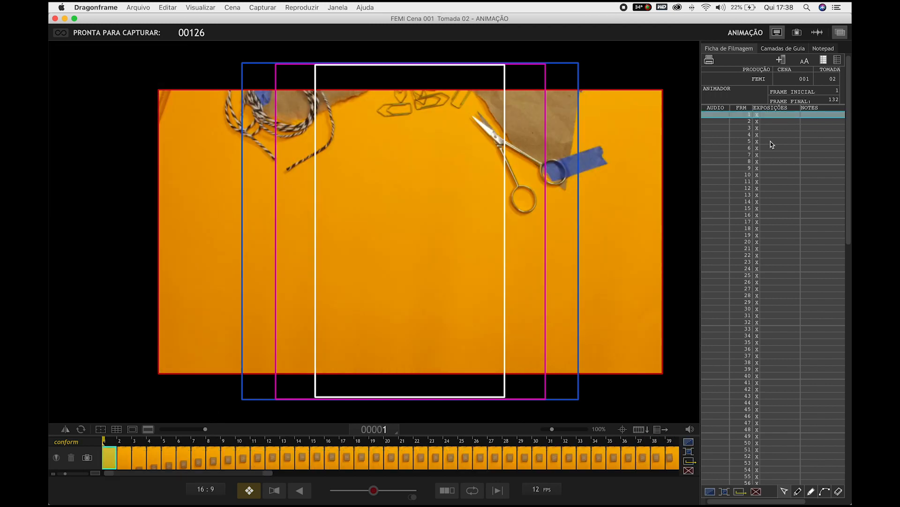
Set the 16:9 mask's opacity to 0% and play the animation from frame 1 with the frame outlines, pausing at frame 46
key(space)
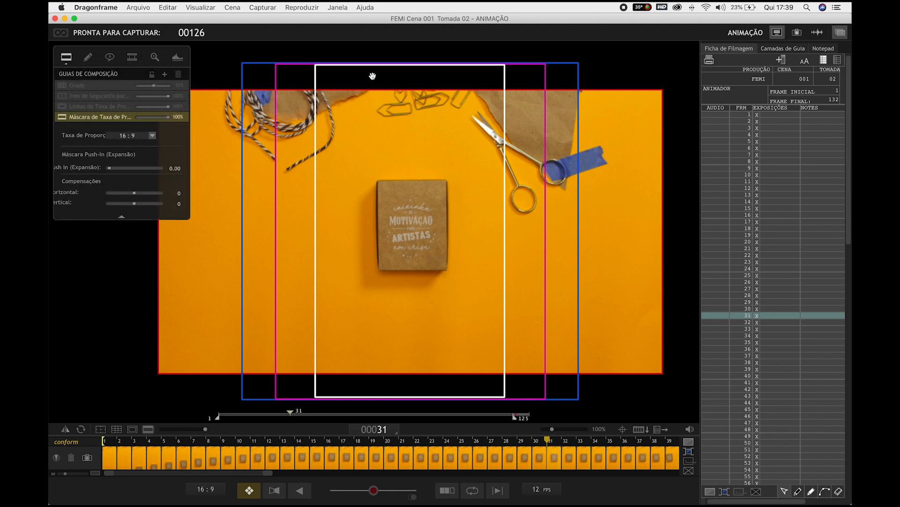
drag(207, 427, 161, 429)
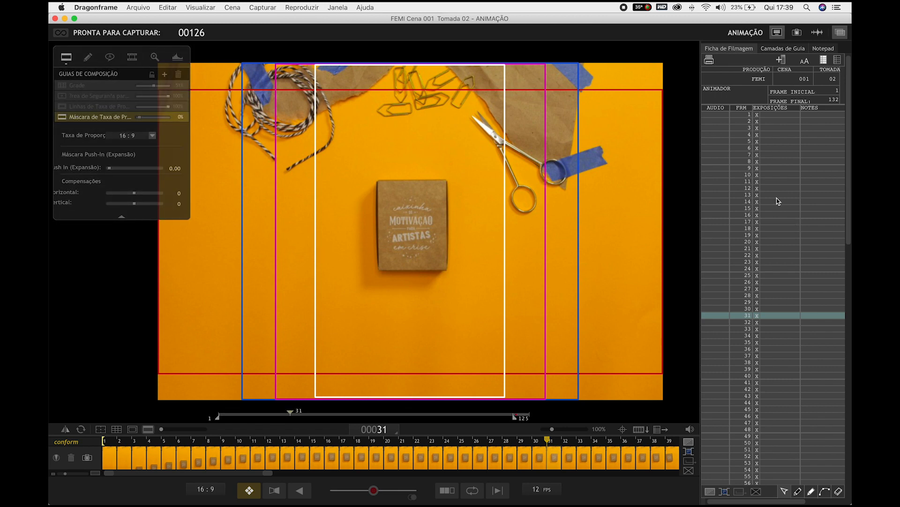
click(773, 115)
key(space)
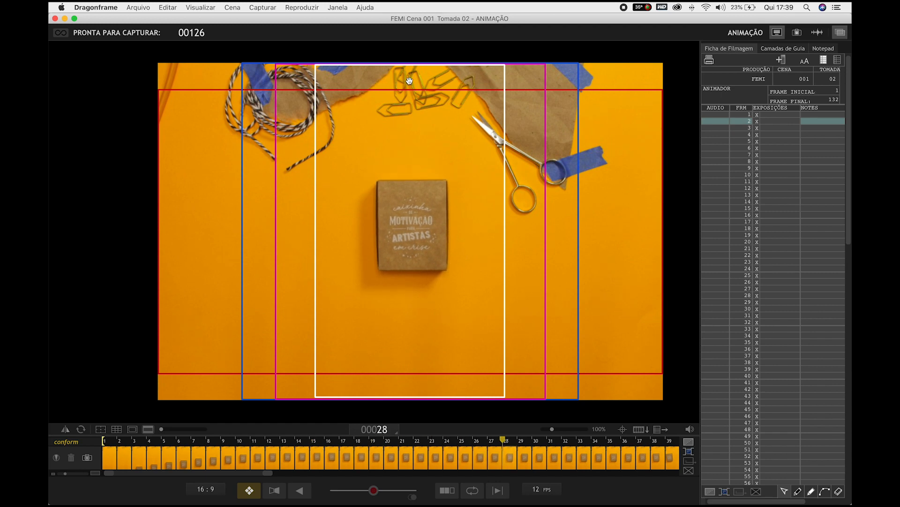
key(space)
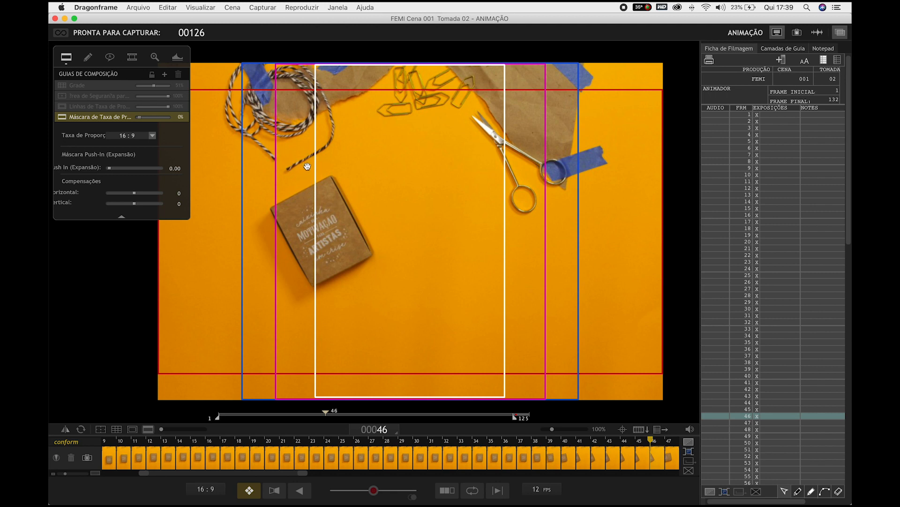
Change the aspect ratio mask to a custom 9:16 ratio and set its opacity to 100%
click(152, 136)
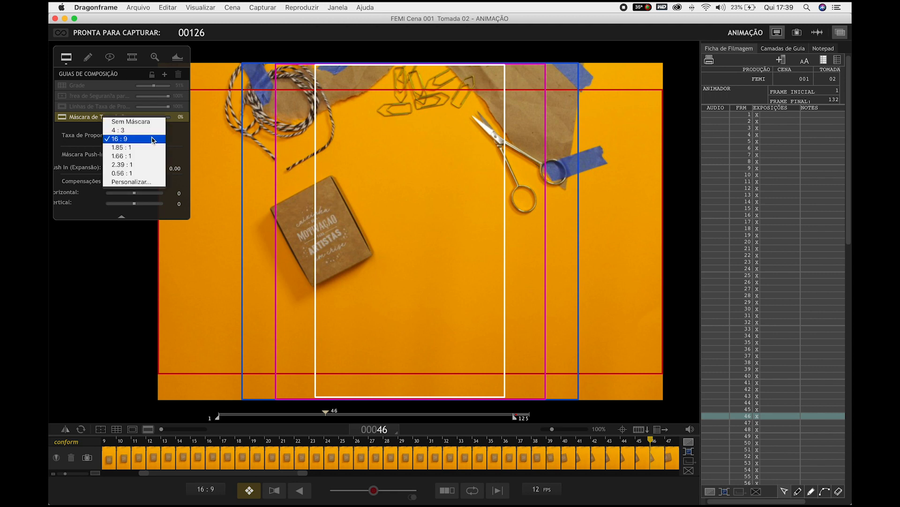
click(141, 182)
text(9:16)
key(Return)
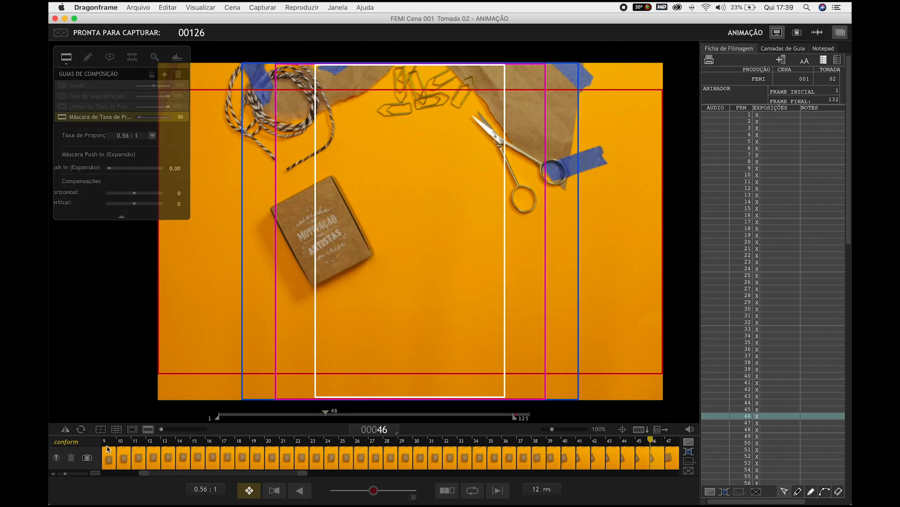
drag(161, 429, 256, 430)
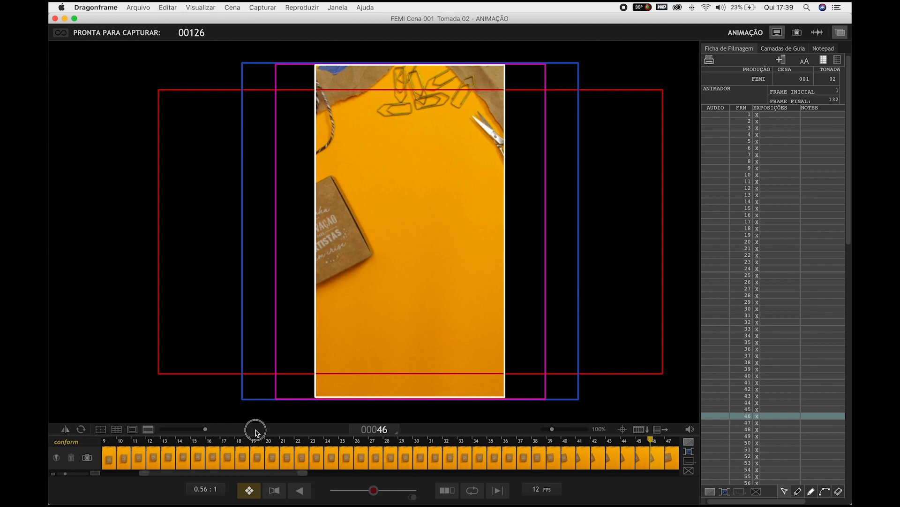
Play the animation through the 9:16 mask from frame 46 and pause at frame 114
key(space)
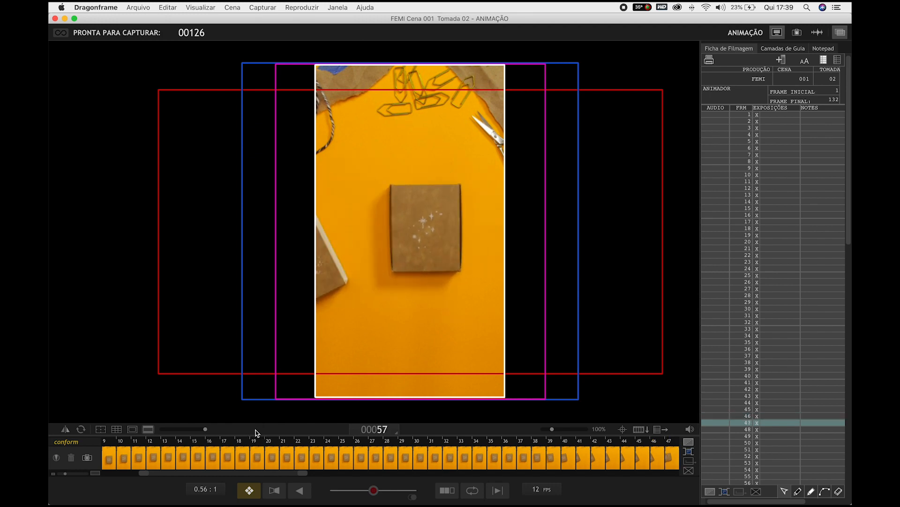
click(207, 429)
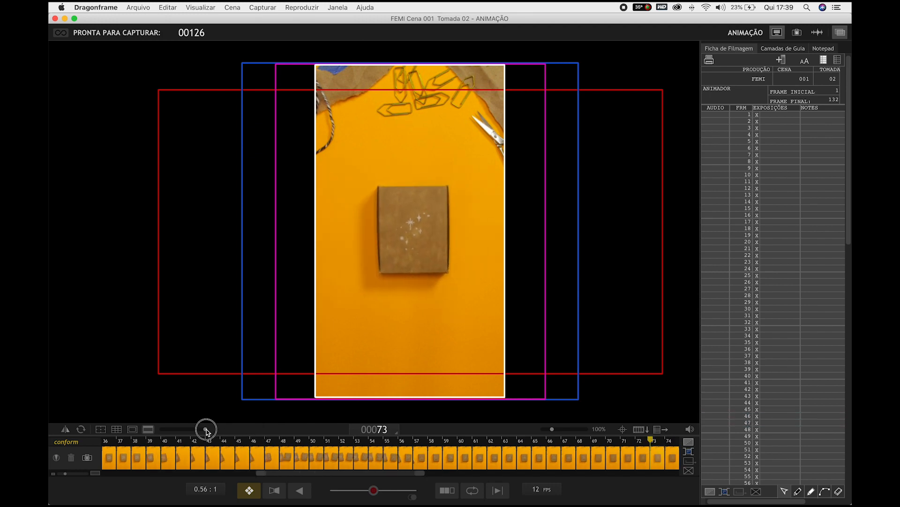
key(space)
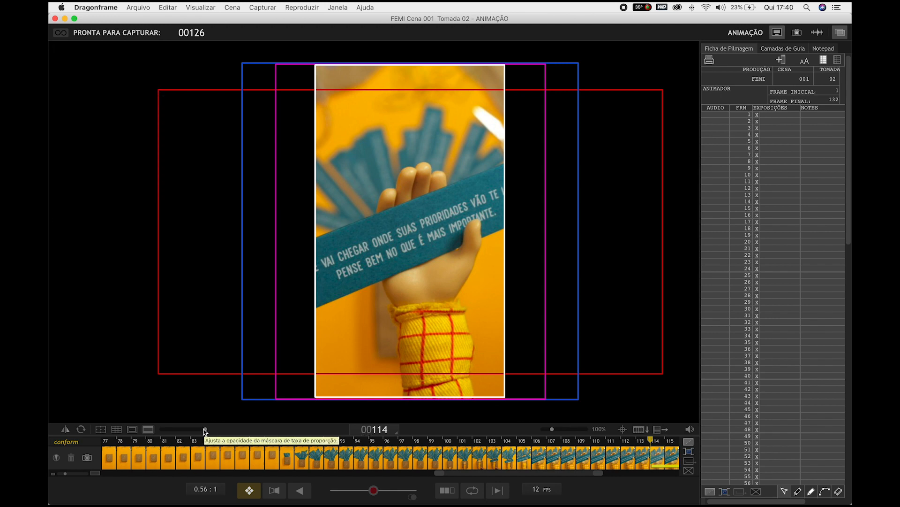
Lower the aspect ratio mask's opacity to 0% and the STORIES drawing layer's opacity to 94%
drag(204, 429, 177, 443)
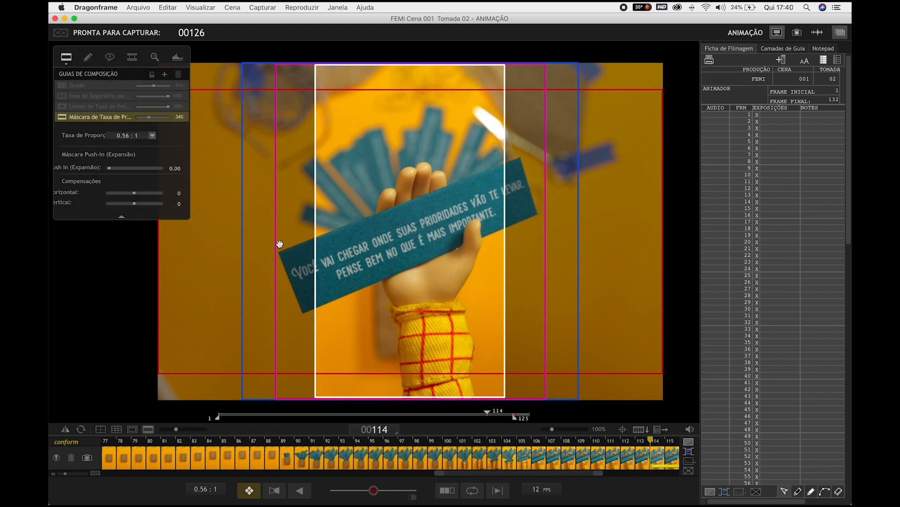
click(88, 57)
mouse_move(161, 96)
mouse_down()
mouse_move(135, 95)
mouse_move(163, 96)
mouse_move(149, 97)
mouse_move(159, 96)
mouse_move(146, 117)
mouse_move(167, 120)
mouse_move(169, 99)
mouse_move(141, 86)
mouse_move(166, 87)
mouse_up()
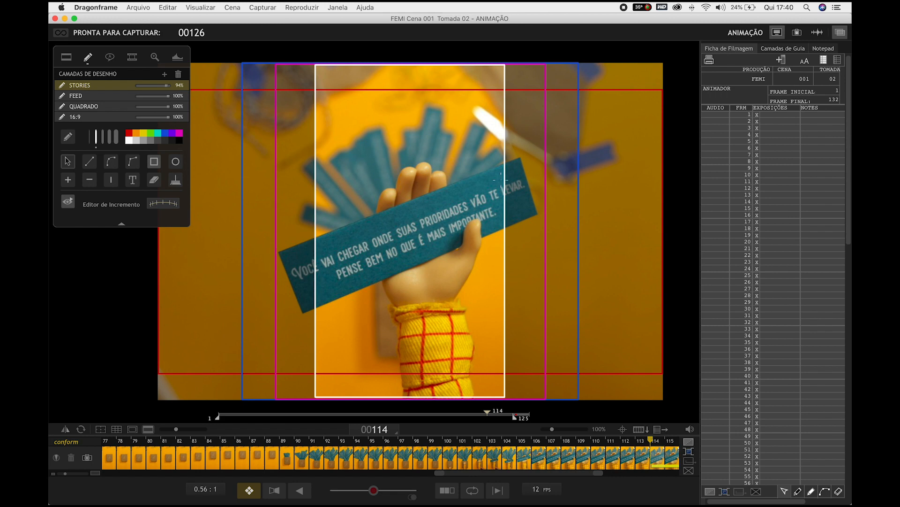
mouse_move(178, 430)
mouse_down()
mouse_move(188, 429)
mouse_move(169, 432)
mouse_move(201, 425)
mouse_move(163, 438)
mouse_move(209, 424)
mouse_move(165, 430)
mouse_move(222, 430)
mouse_move(150, 443)
mouse_up()
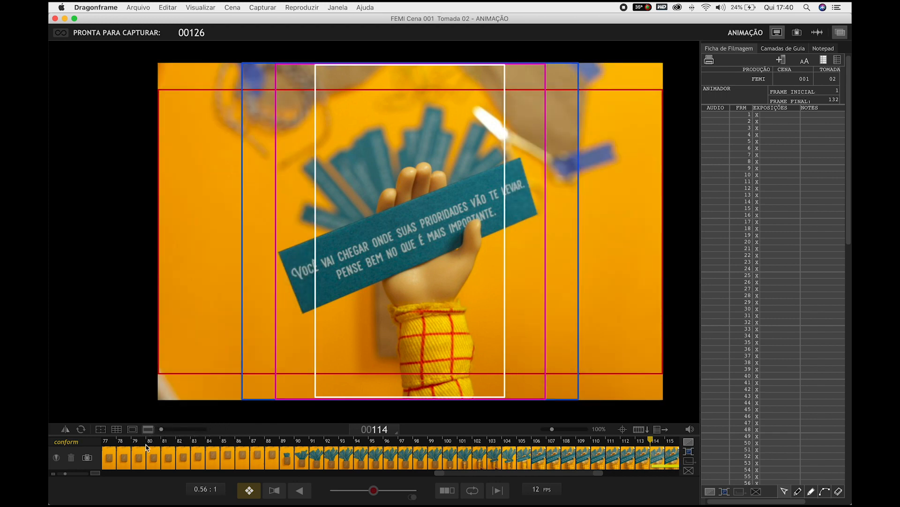
Play the unmasked animation from frame 1 with all coloured frame outlines shown, and return to frame 1
click(761, 116)
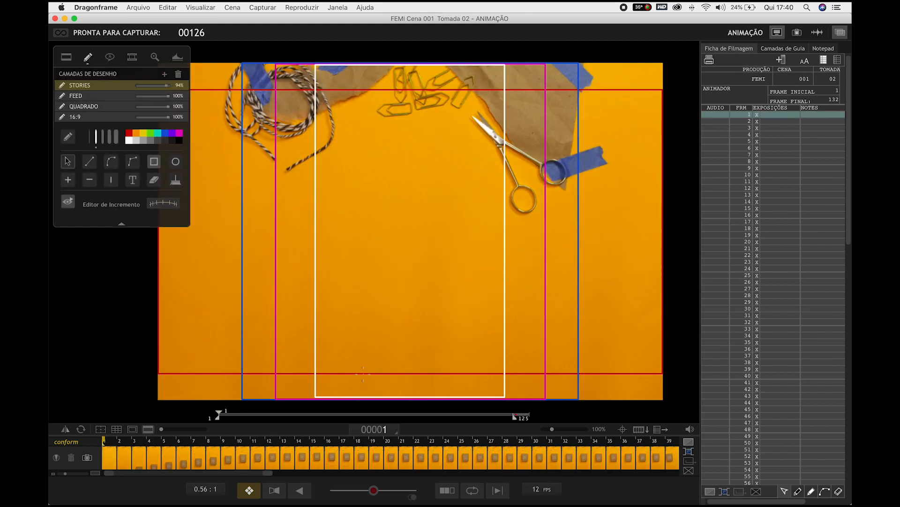
key(space)
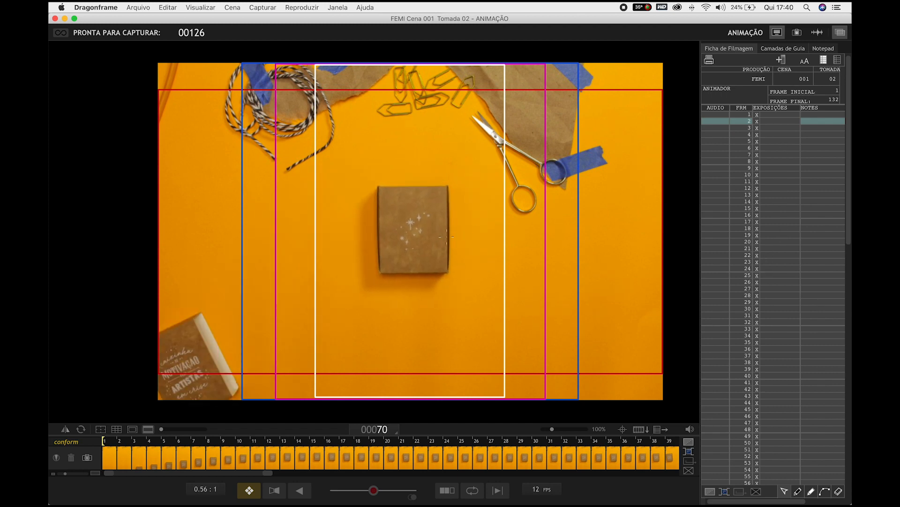
key(space)
click(773, 115)
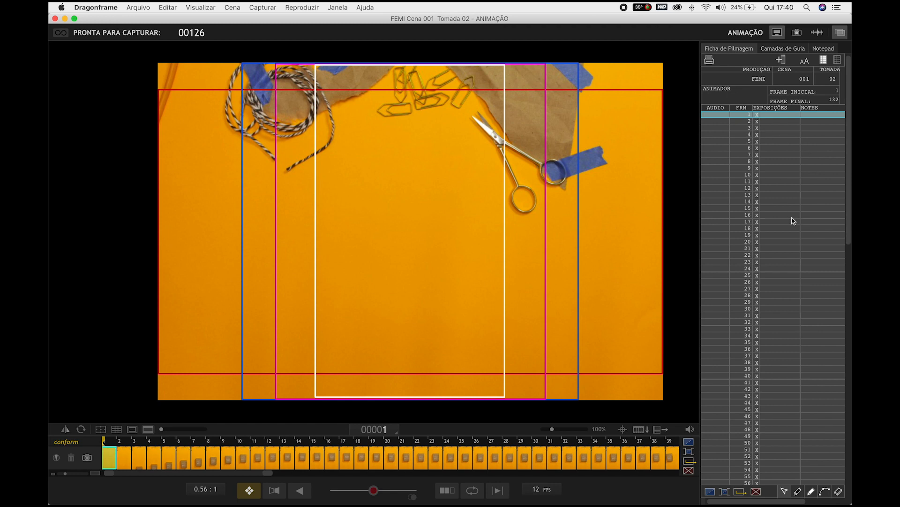
mouse_move(507, 81)
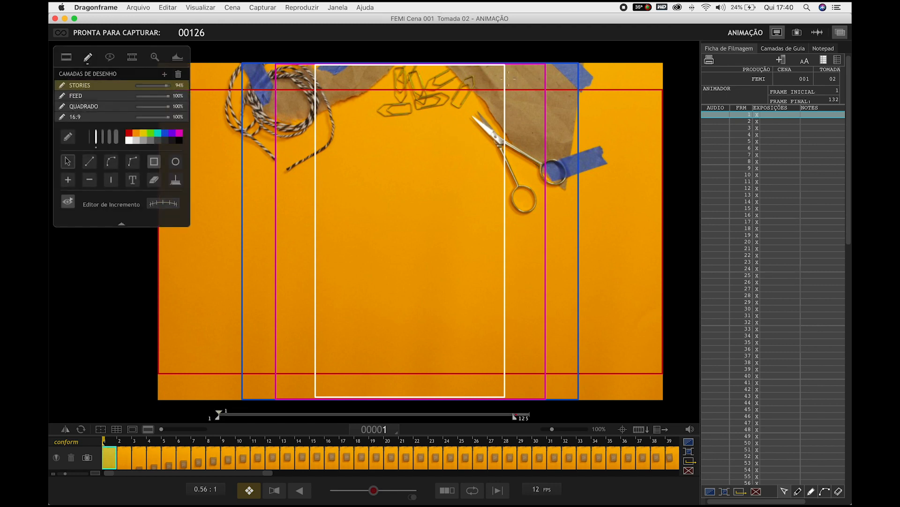